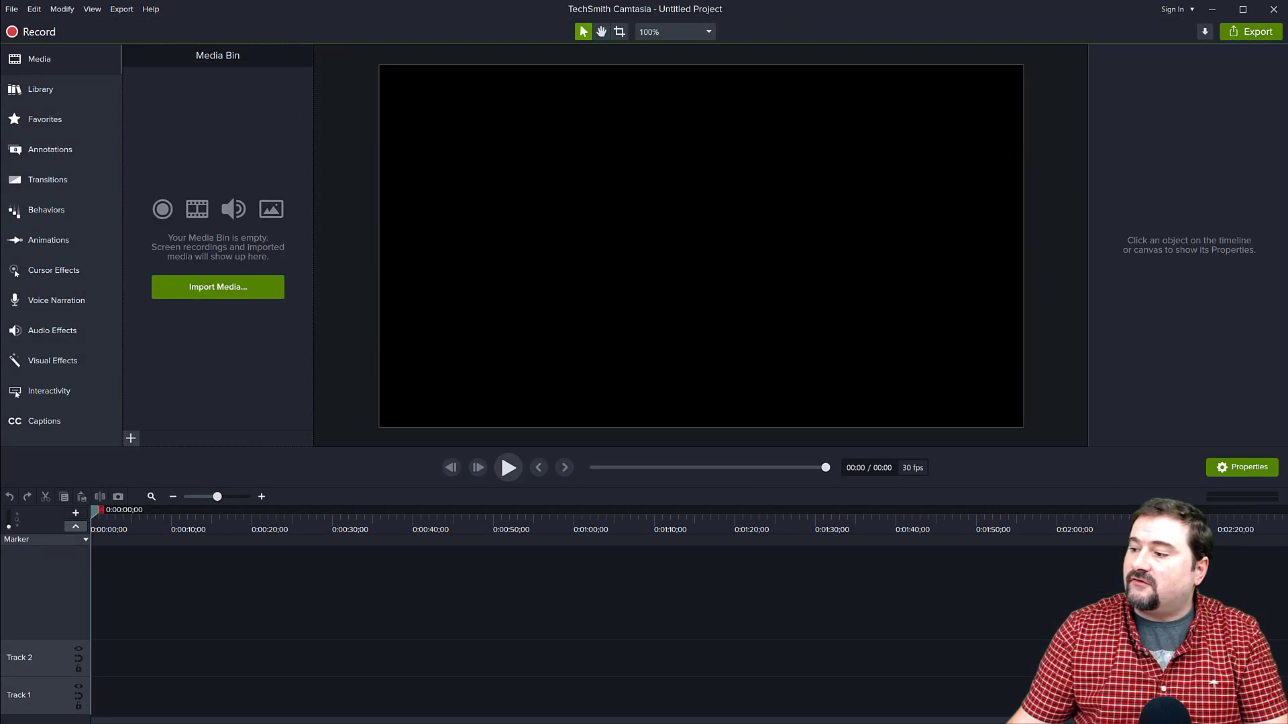
Import the Graphicious Avatar logo image into the Media Bin and select its thumbnail
left_click_drag(270, 144, 251, 138)
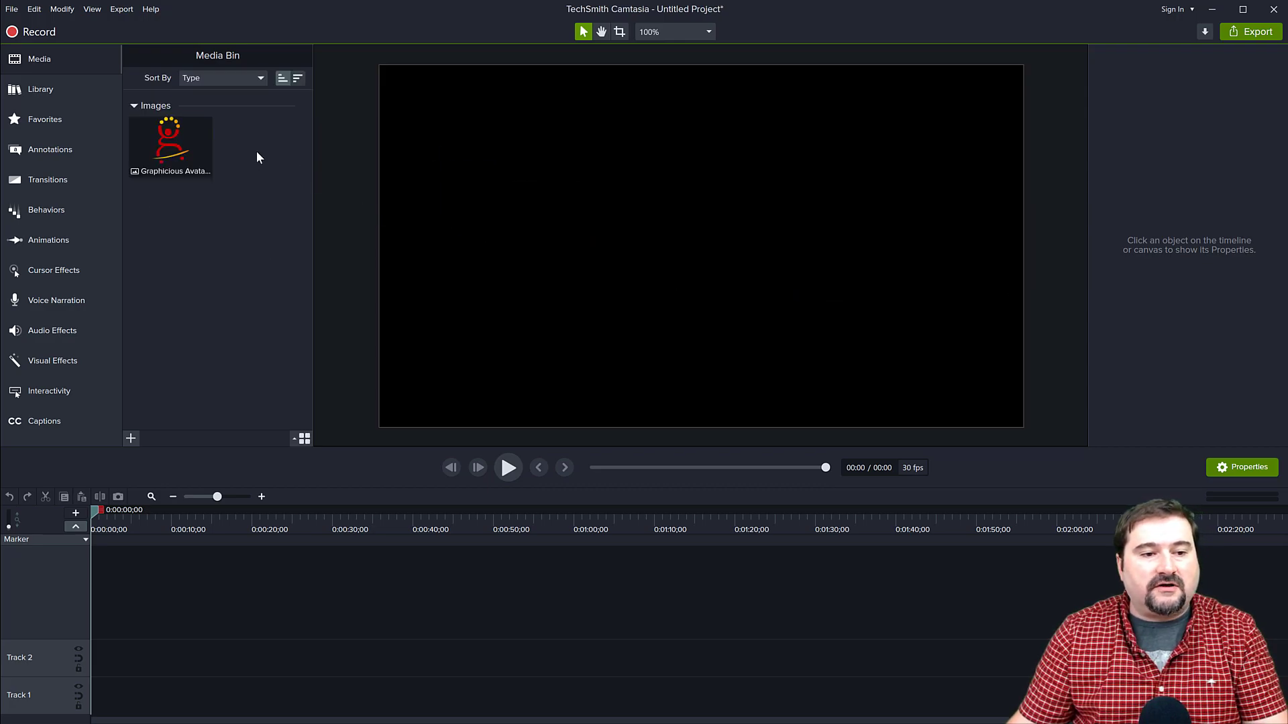
left_click(180, 146)
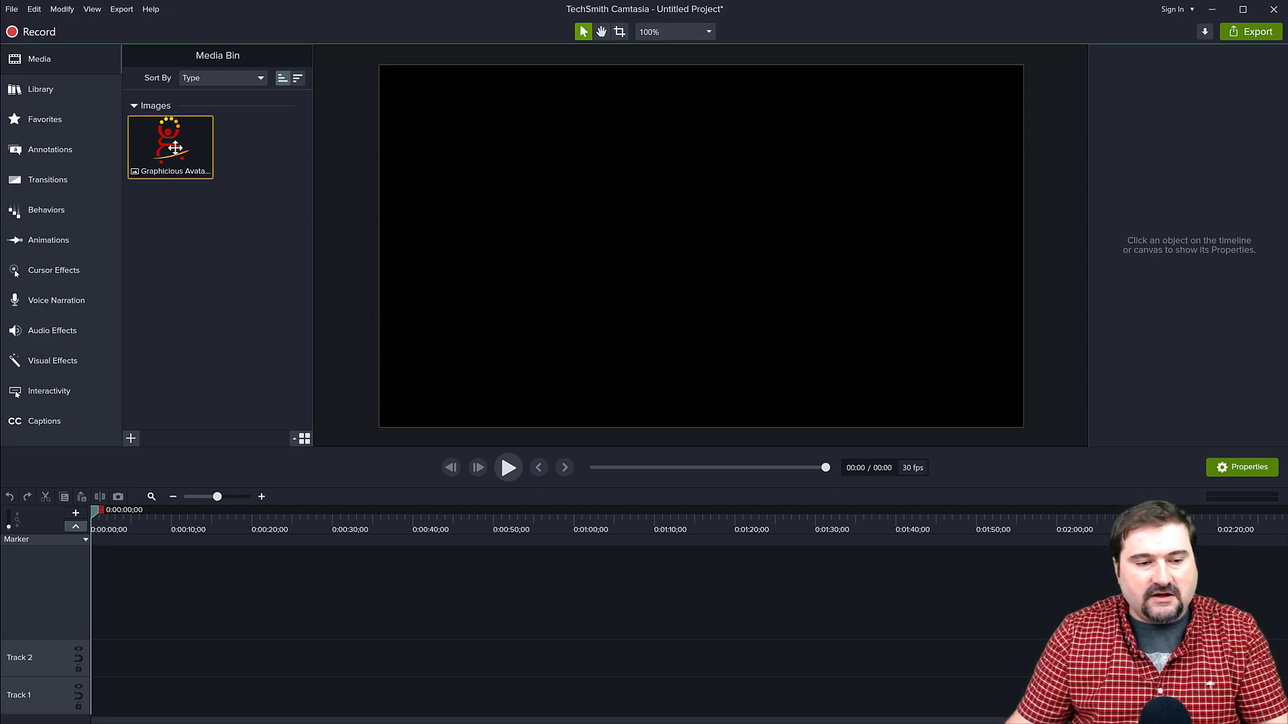
Place the Graphicious Avatar logo on Track 1 and stretch its clip along the timeline
left_click_drag(175, 147, 705, 247)
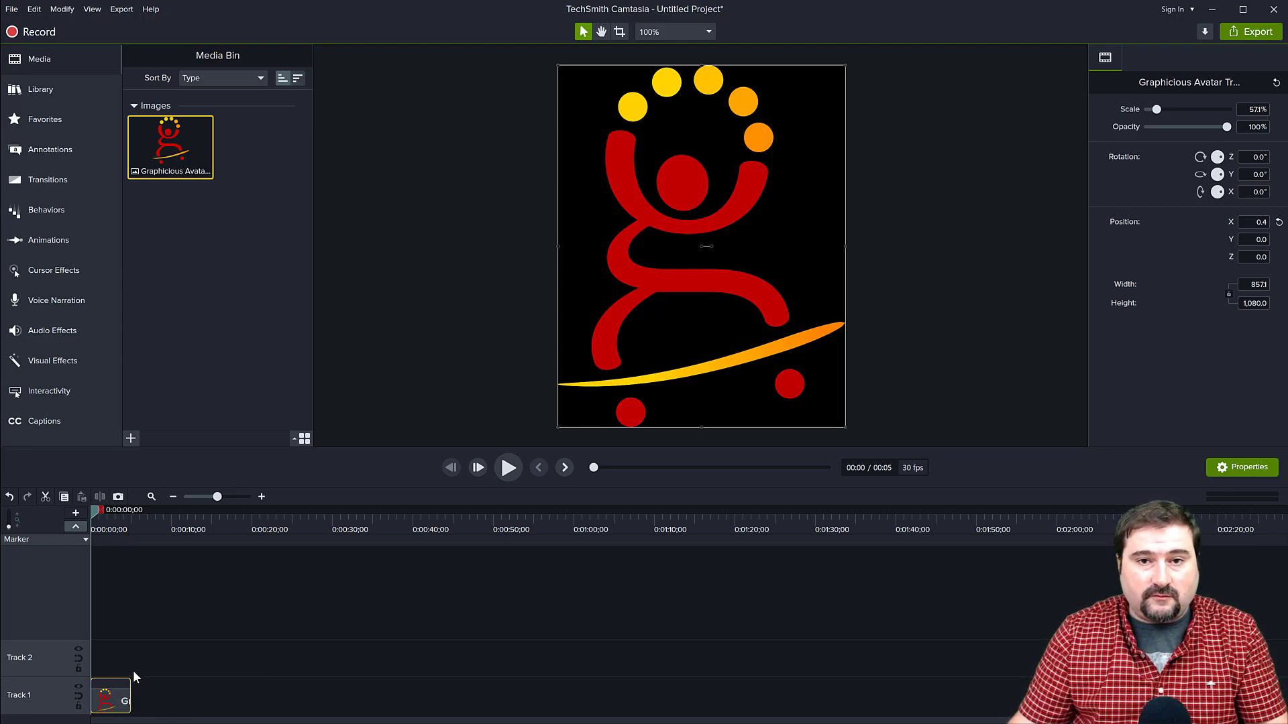
scroll(107, 697, "up", 2)
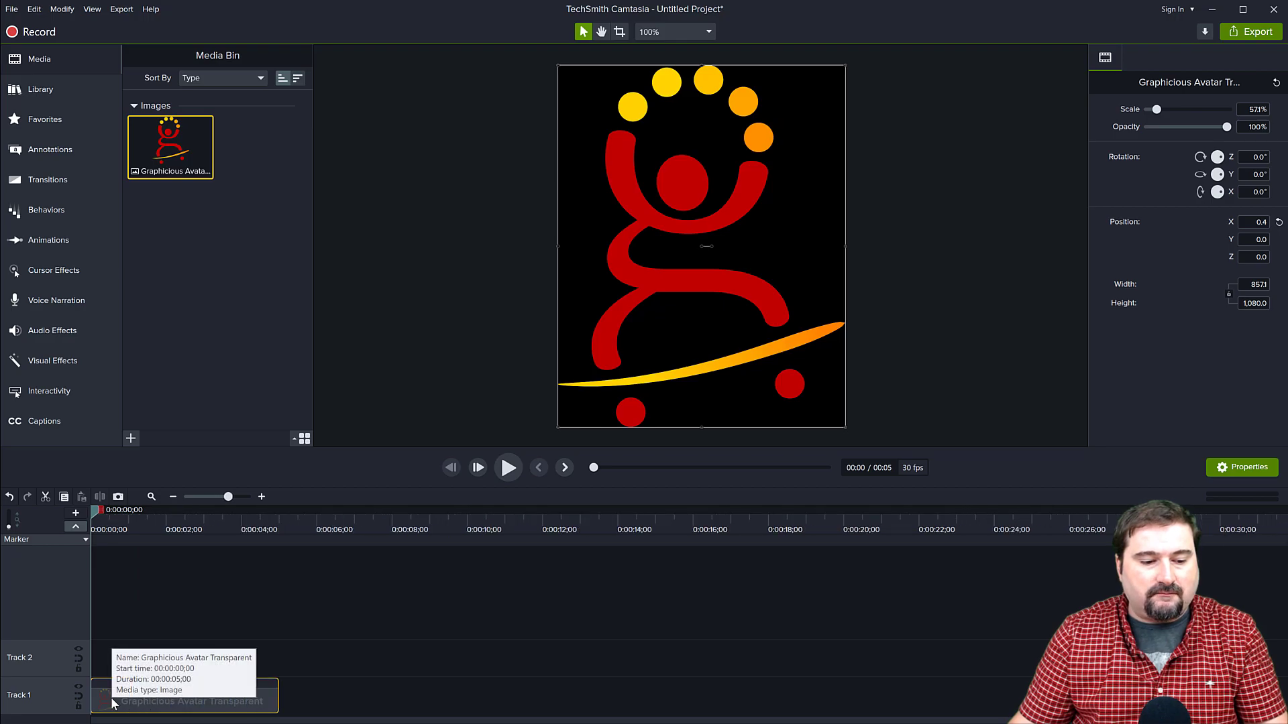
scroll(112, 703, "up", 2)
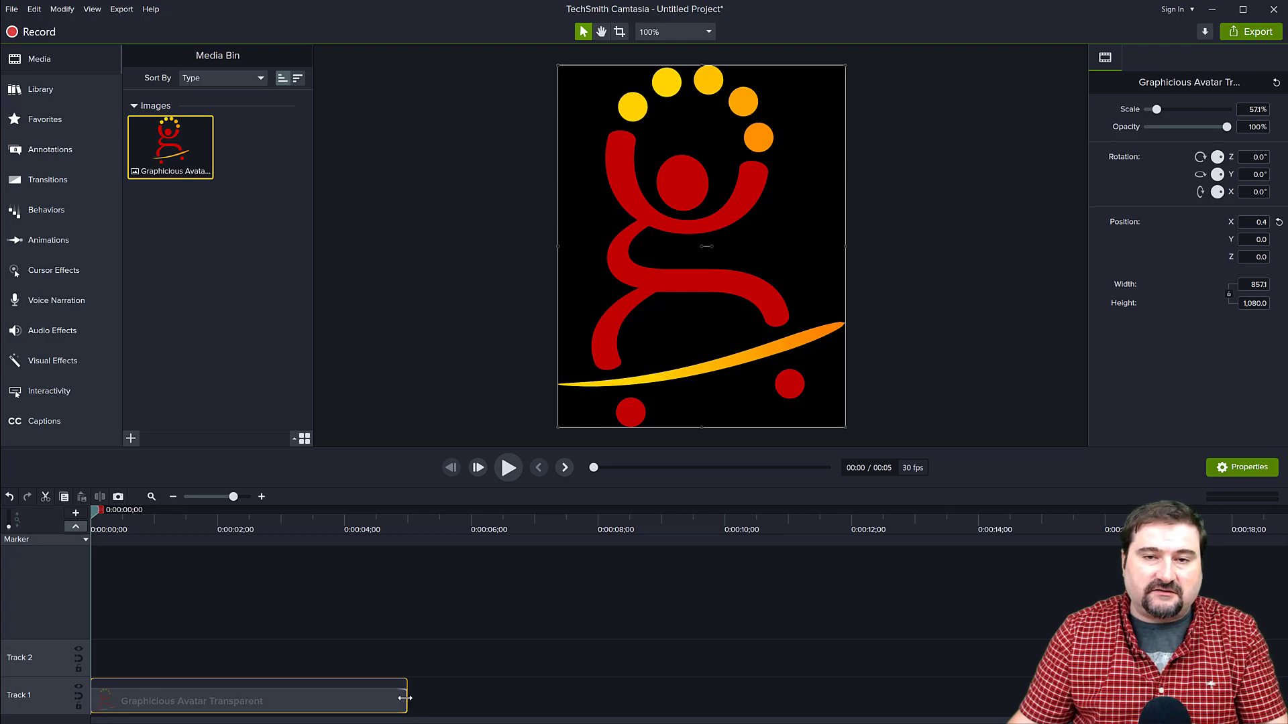
left_click_drag(404, 698, 725, 707)
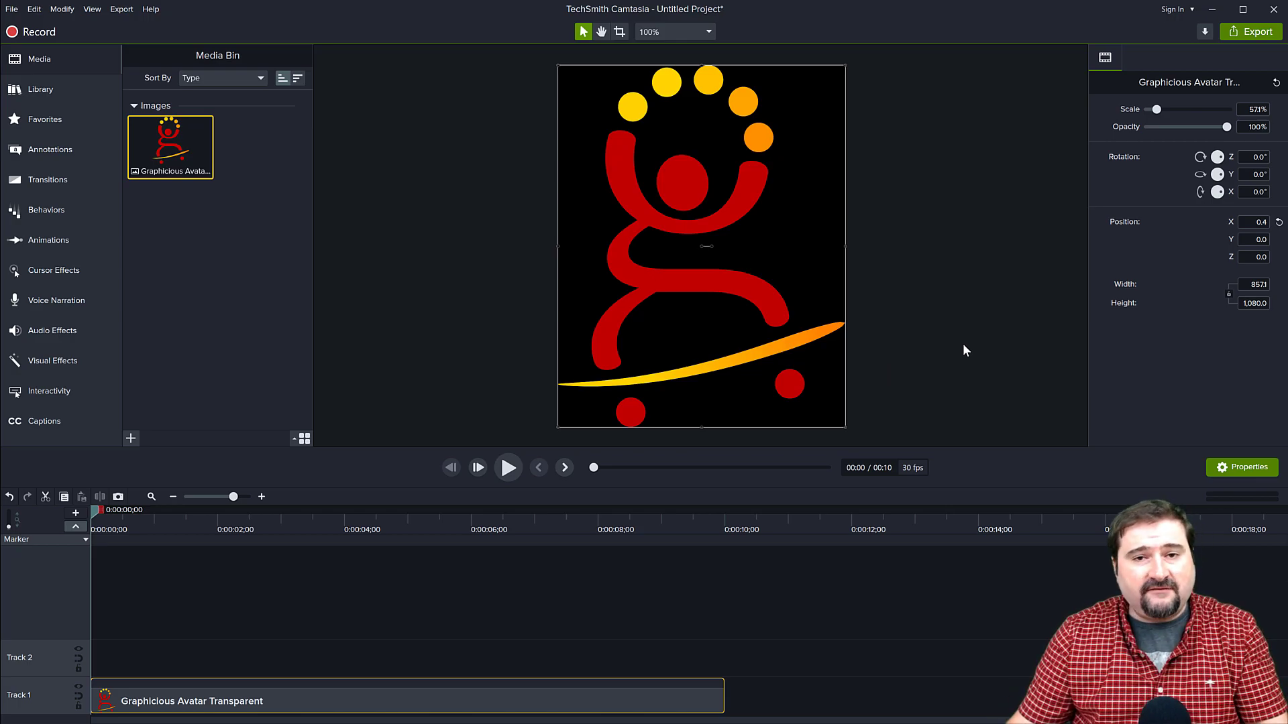
Set the project canvas dimensions to 1080p HD (1920x1080) in Project Settings and apply
left_click(678, 30)
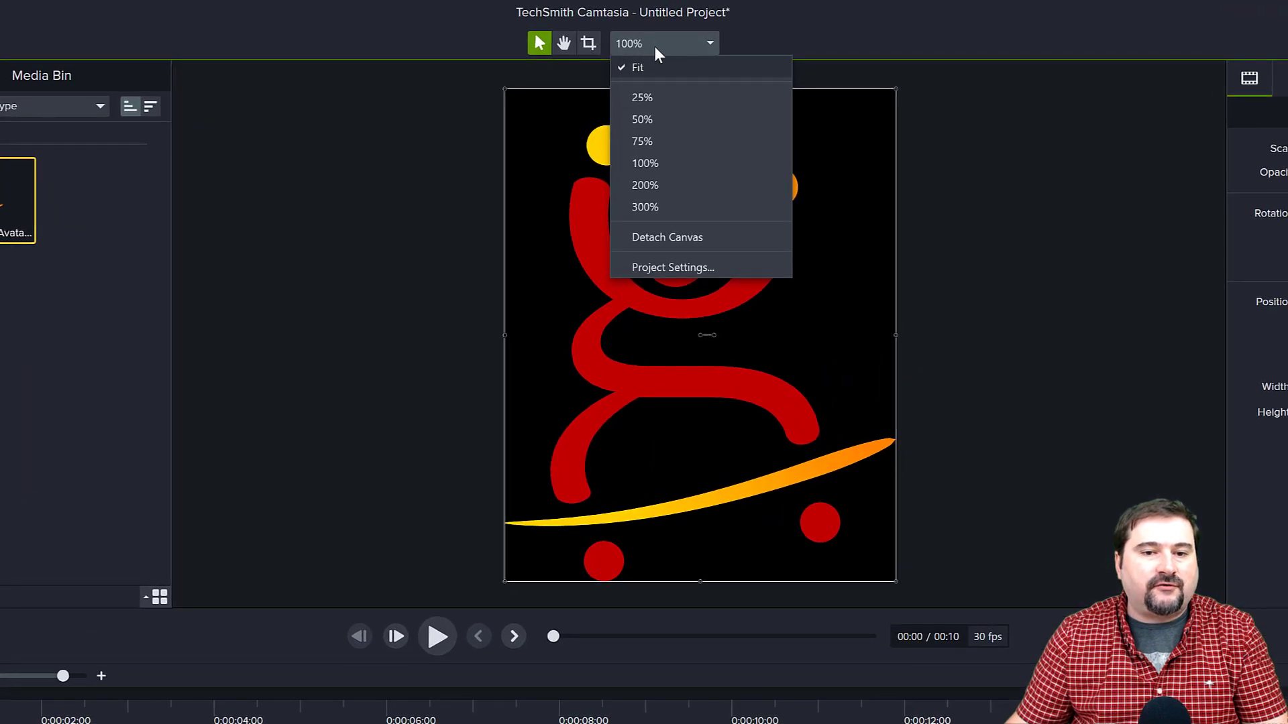
left_click(649, 270)
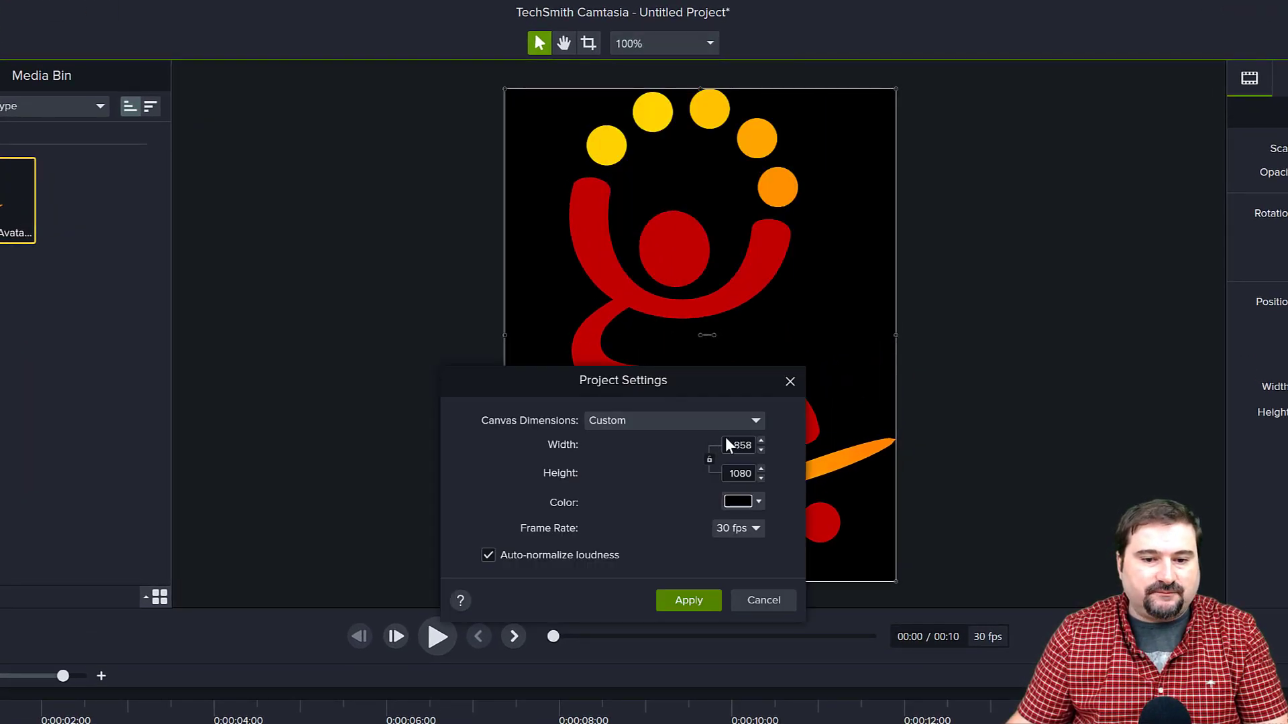
left_click(703, 423)
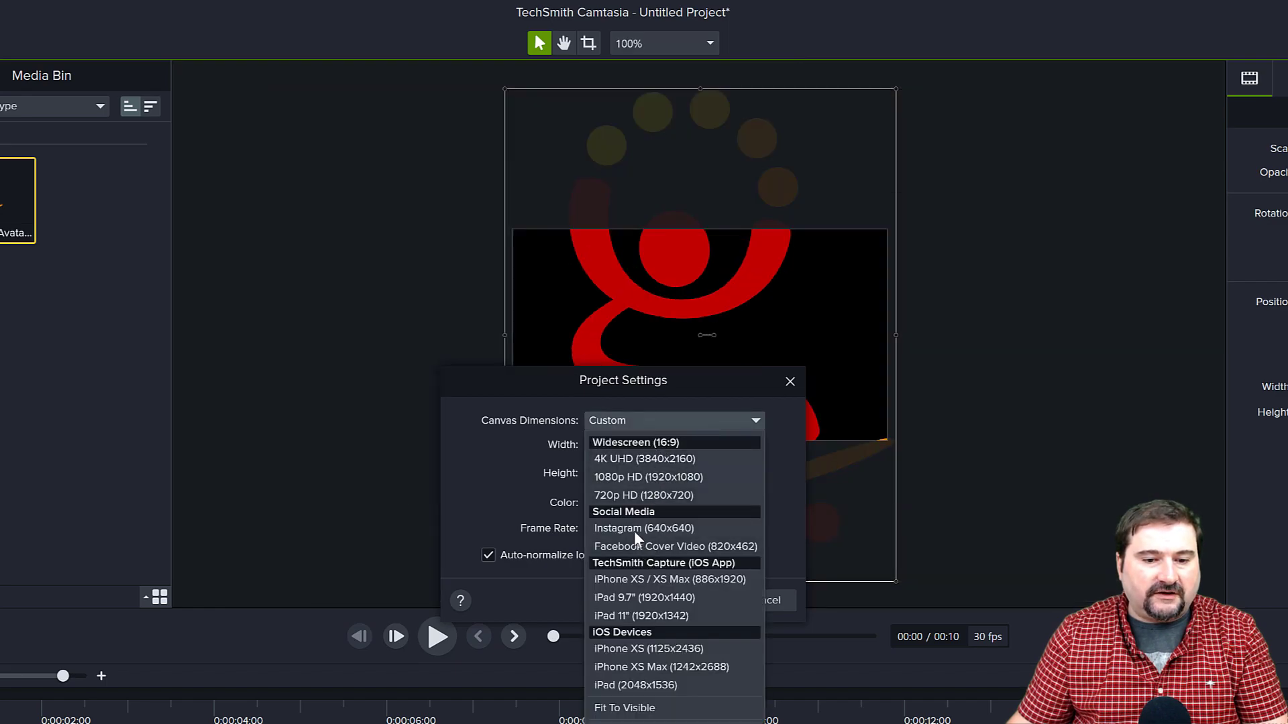
left_click(634, 482)
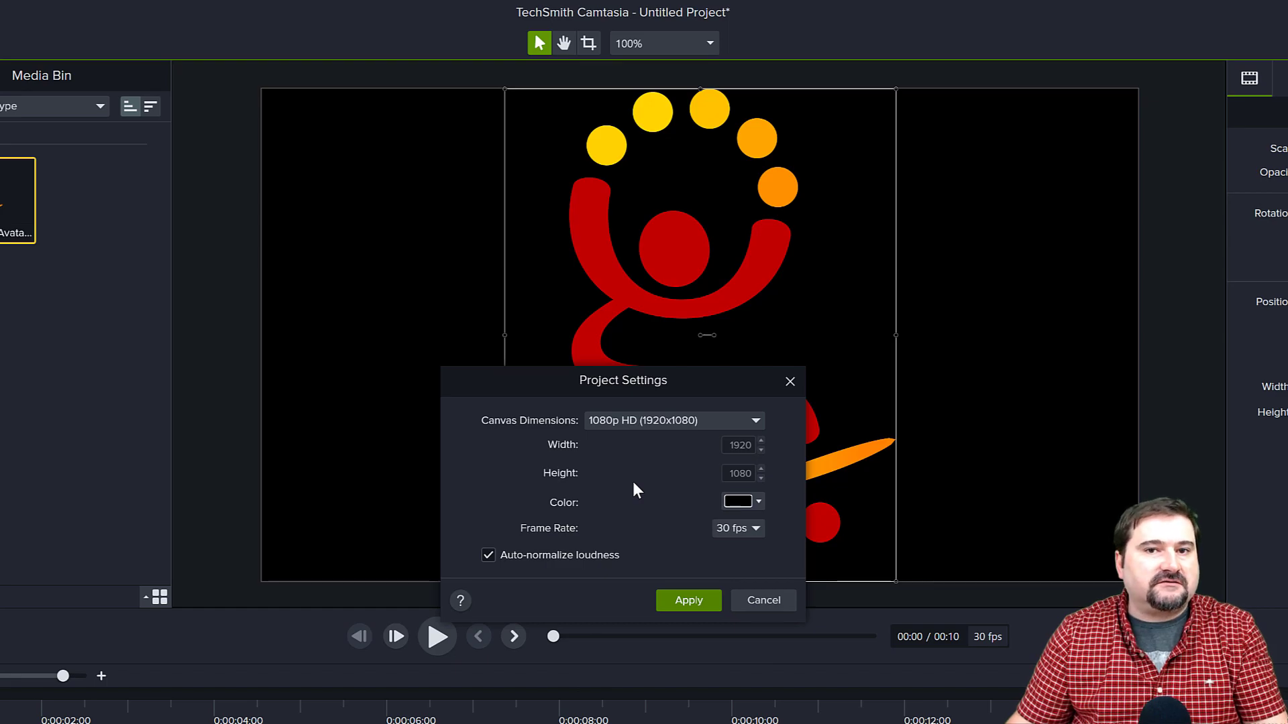
left_click(647, 423)
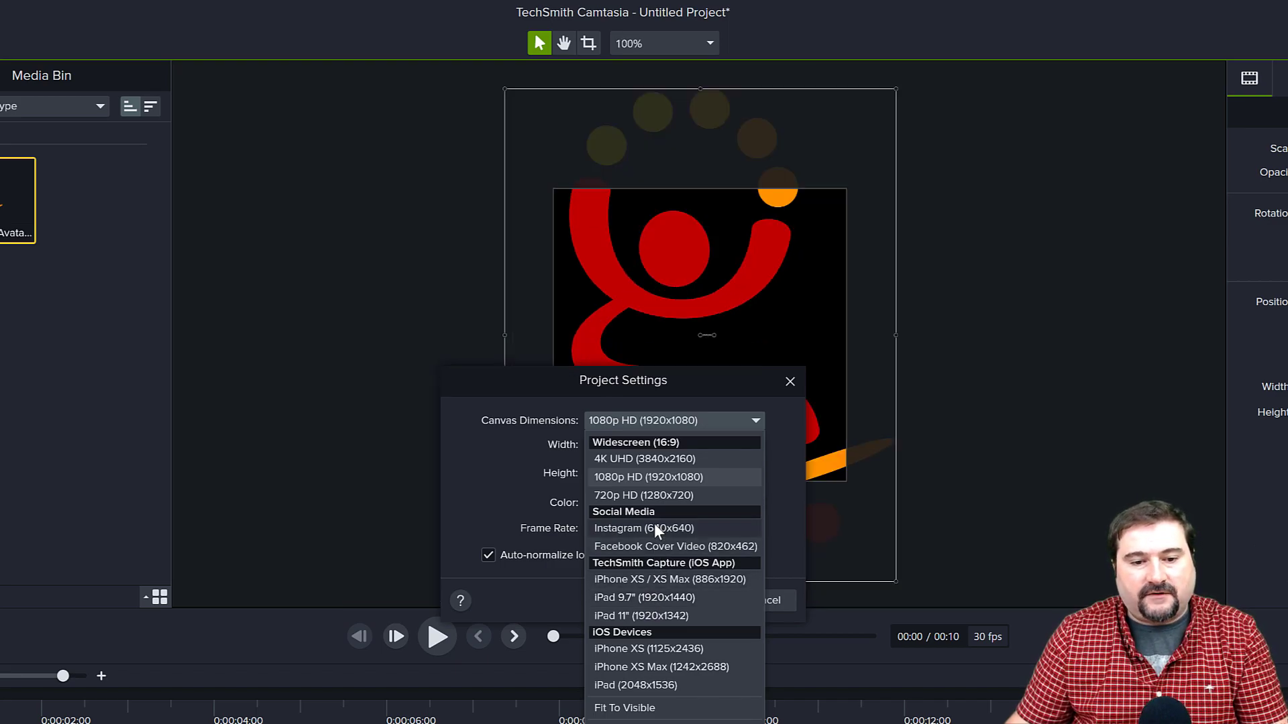
left_click(635, 477)
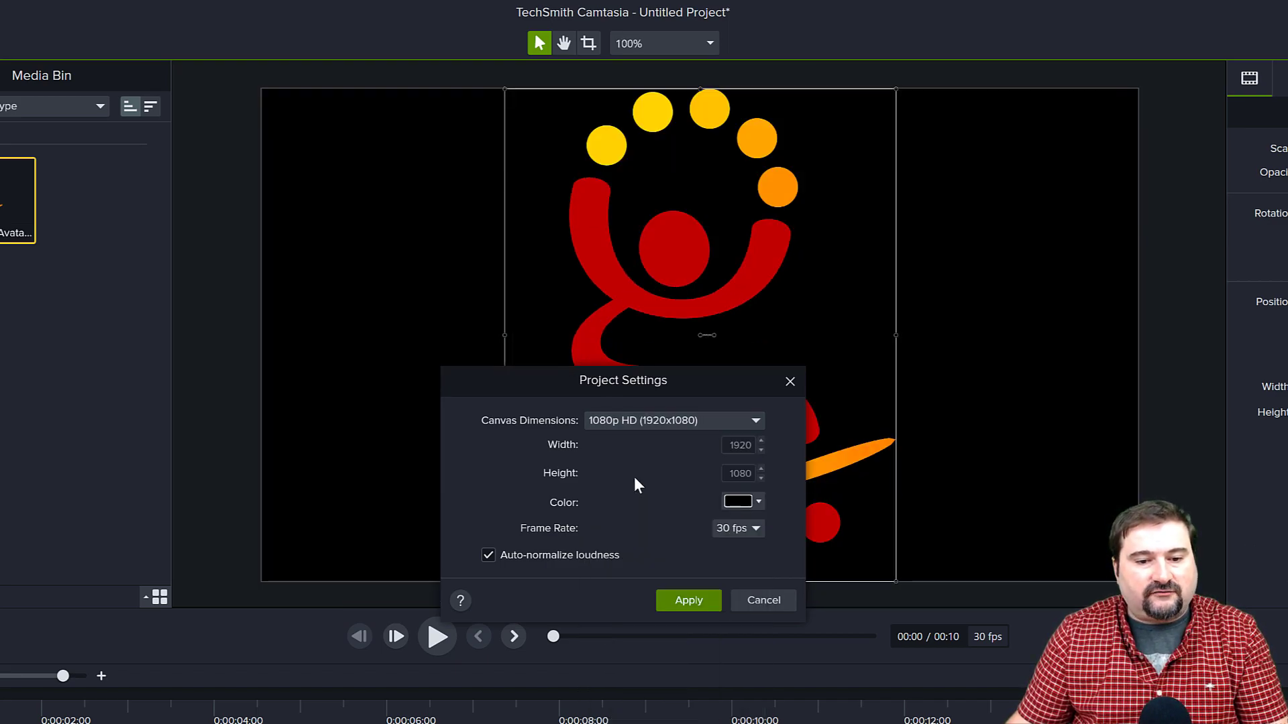
left_click(685, 598)
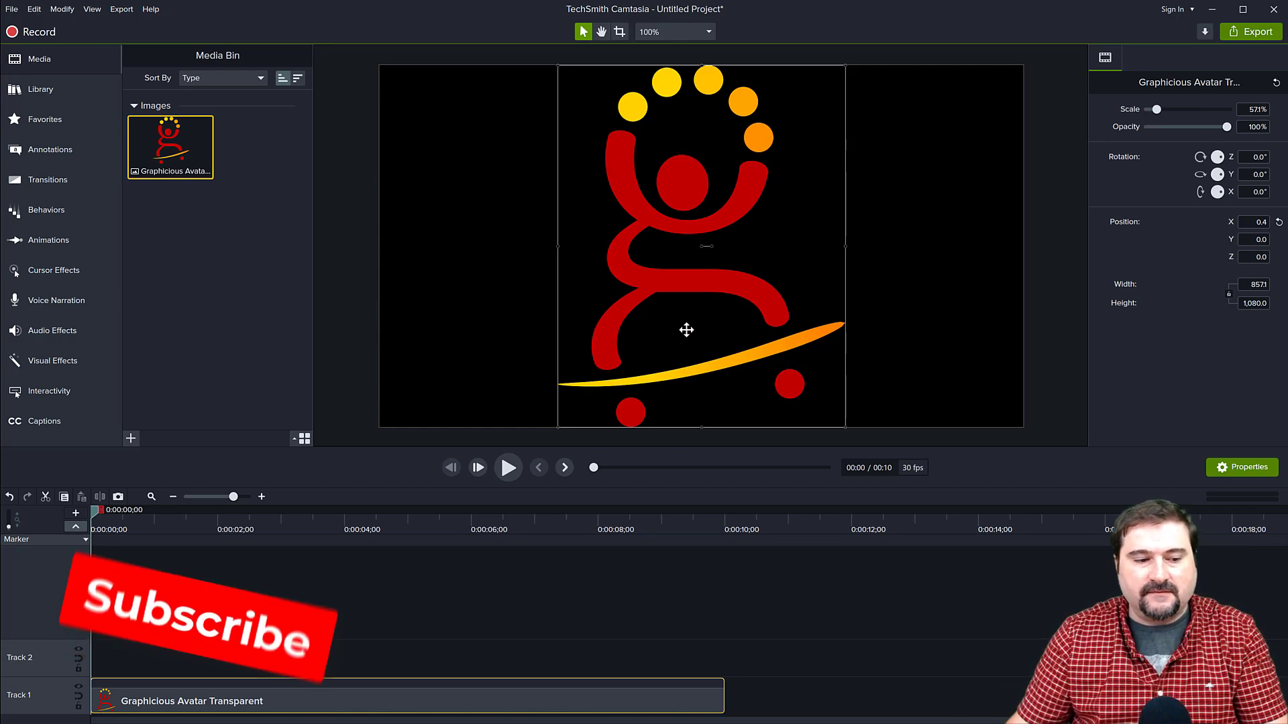
Move the playhead to 0:00:01;16 and shrink the logo on the canvas to 26.1% scale
left_click_drag(91, 512, 190, 529)
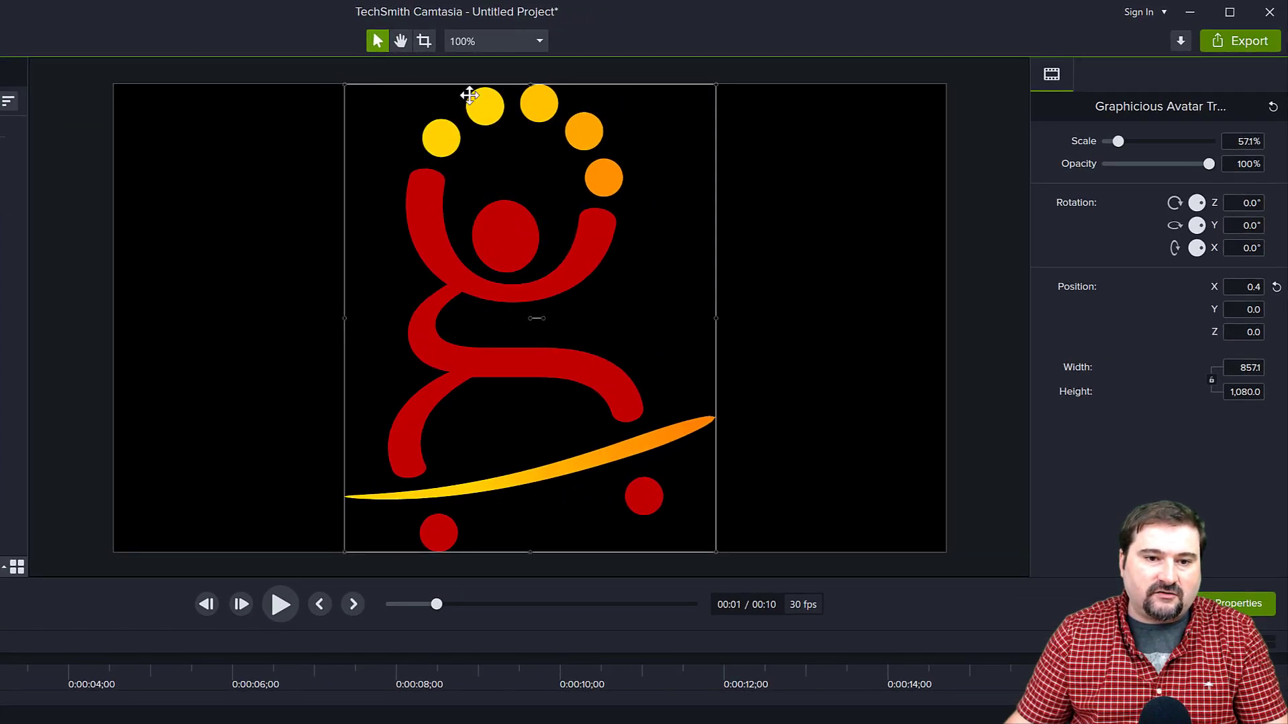
left_click_drag(715, 84, 617, 233)
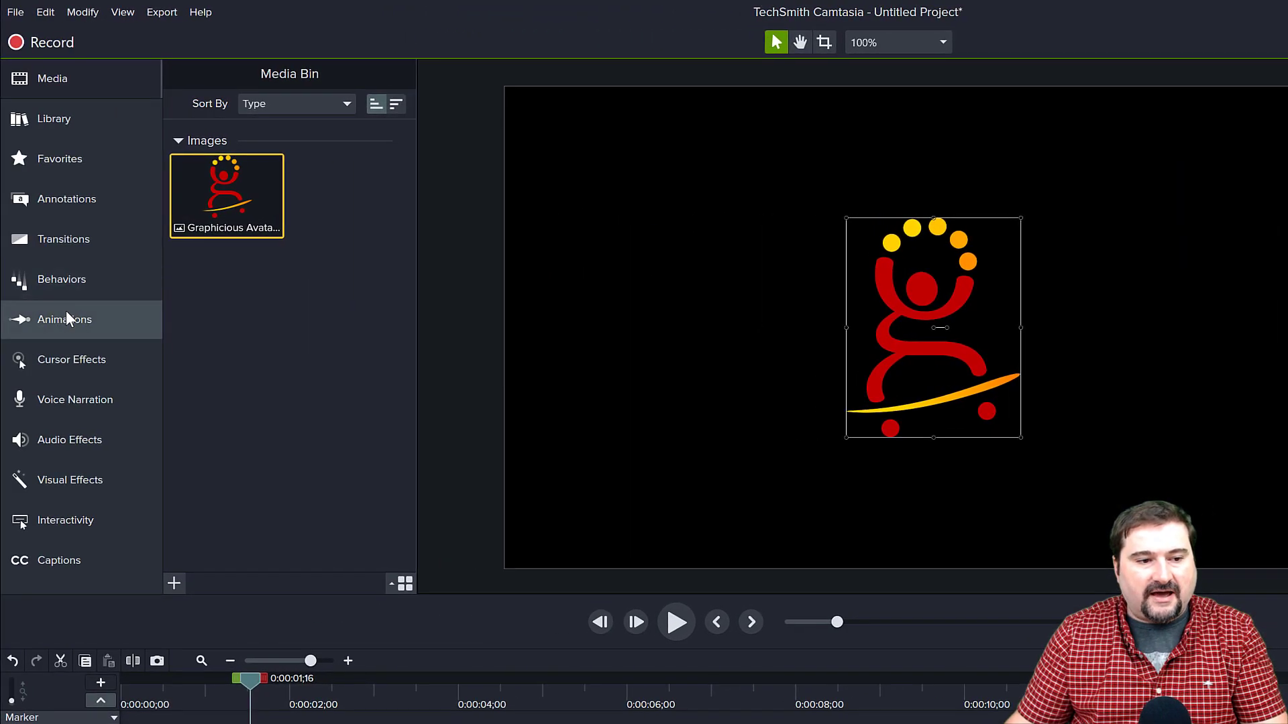
Switch between the Animations presets and Zoom-n-Pan controls, trying a zoom on the logo
left_click(66, 311)
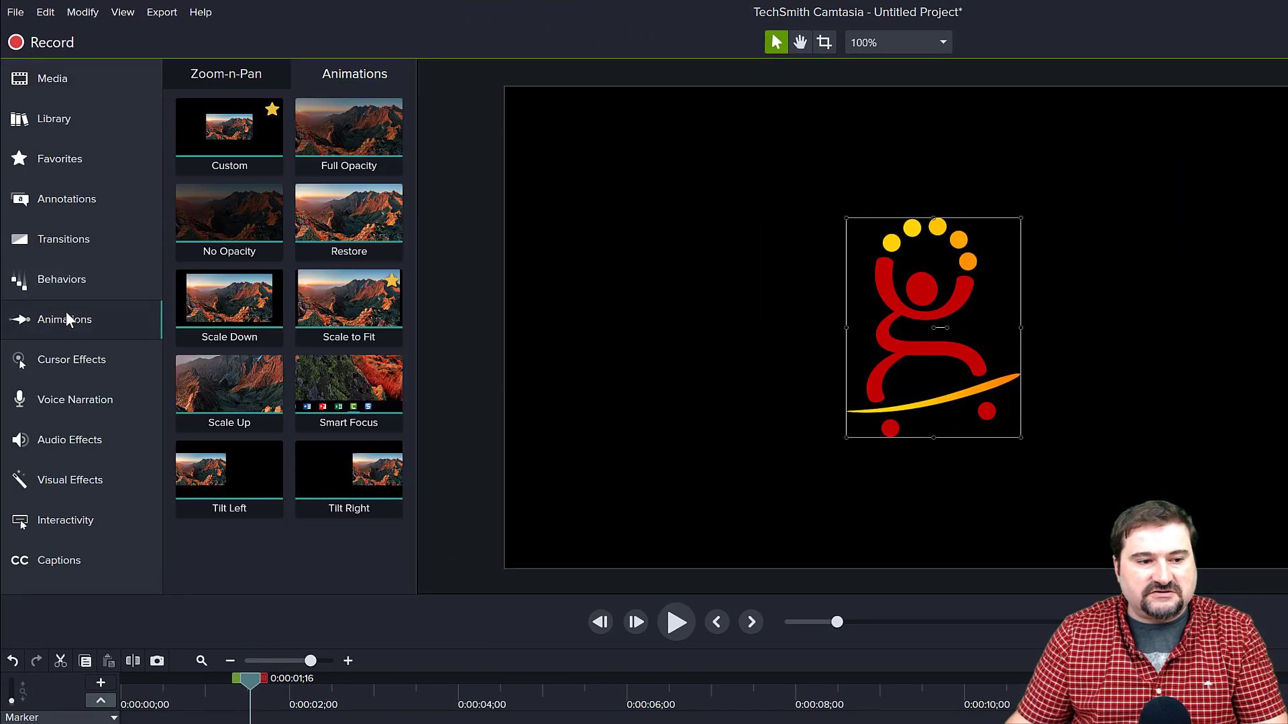
left_click(250, 71)
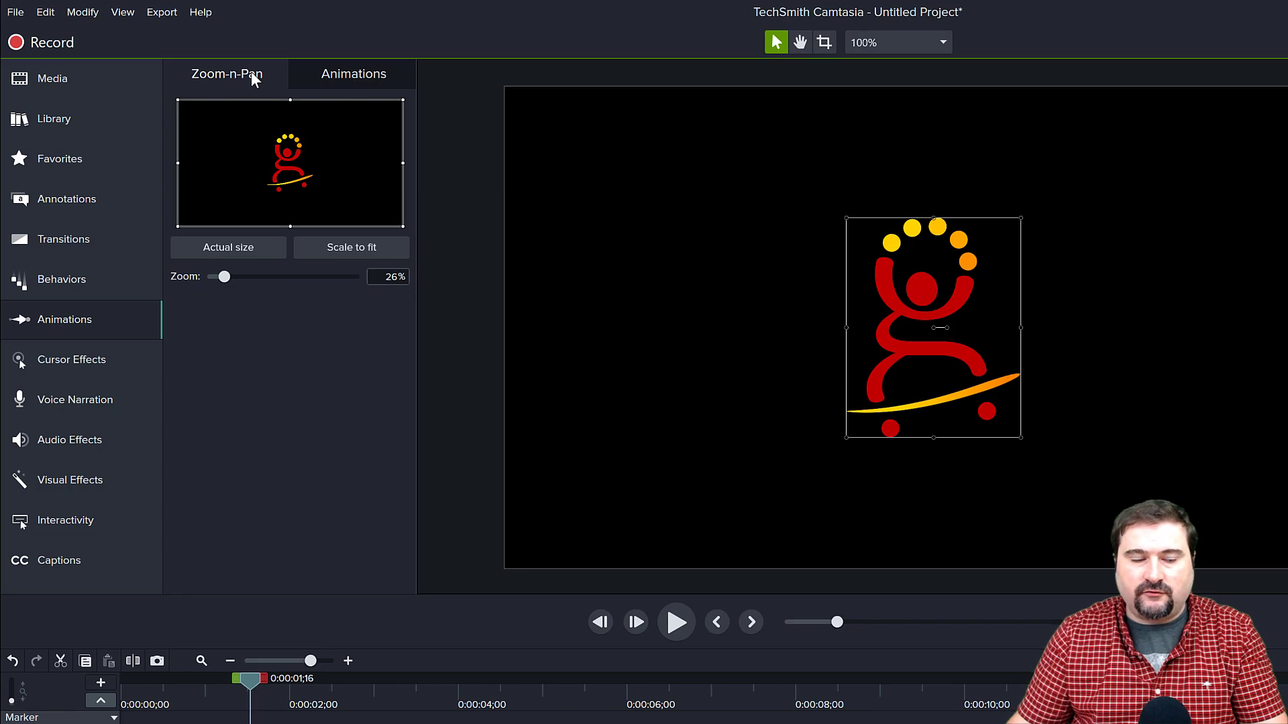
left_click(354, 72)
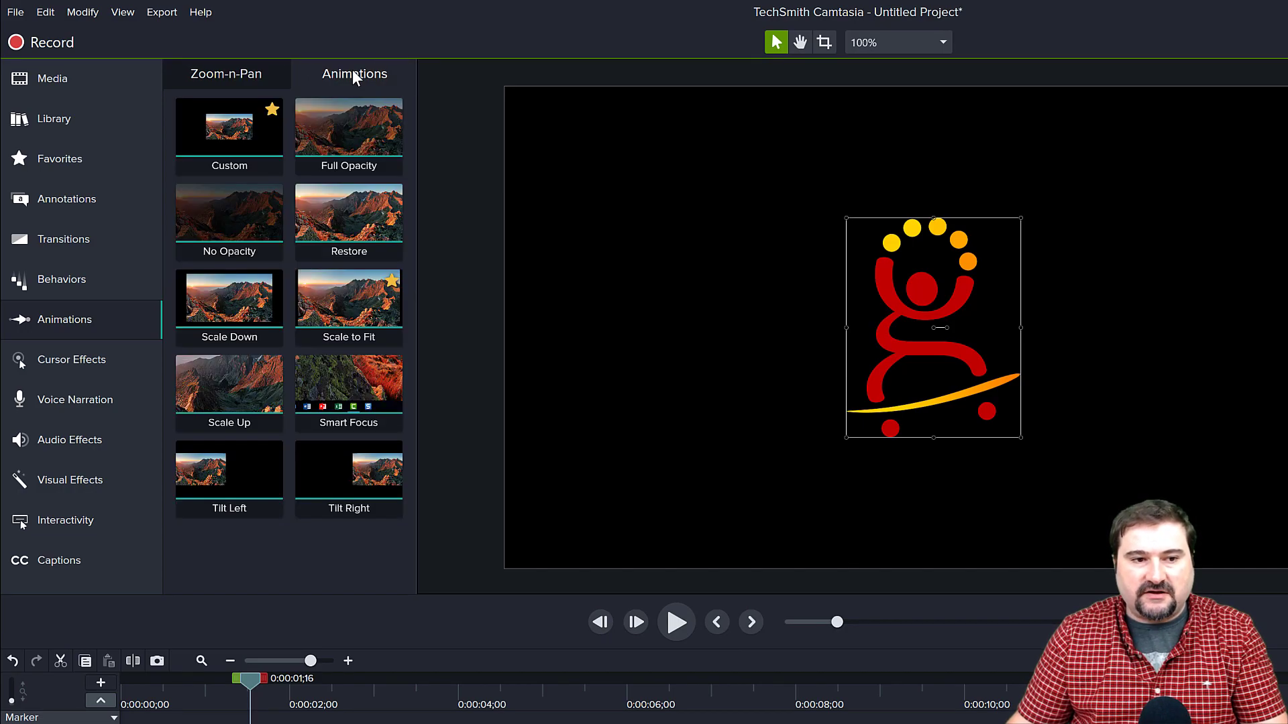
left_click(228, 76)
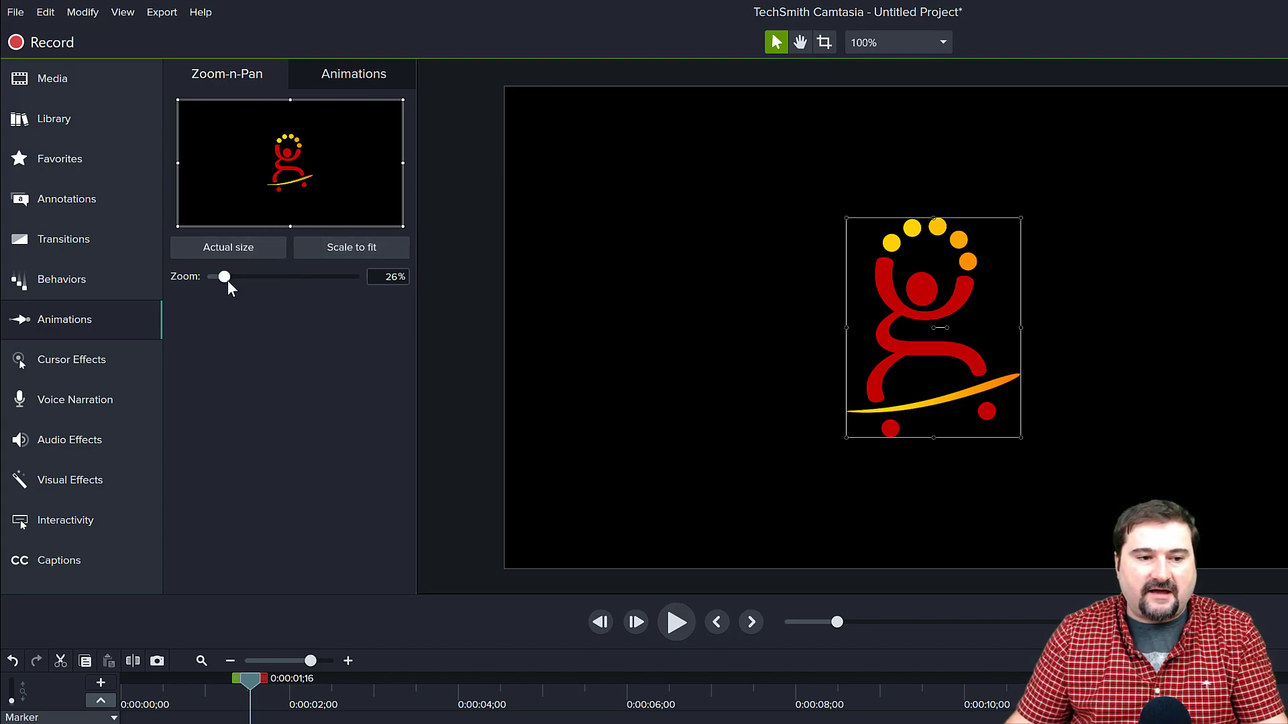
mouse_move(224, 277)
left_mouse_down()
mouse_move(246, 277)
mouse_move(232, 279)
left_mouse_up()
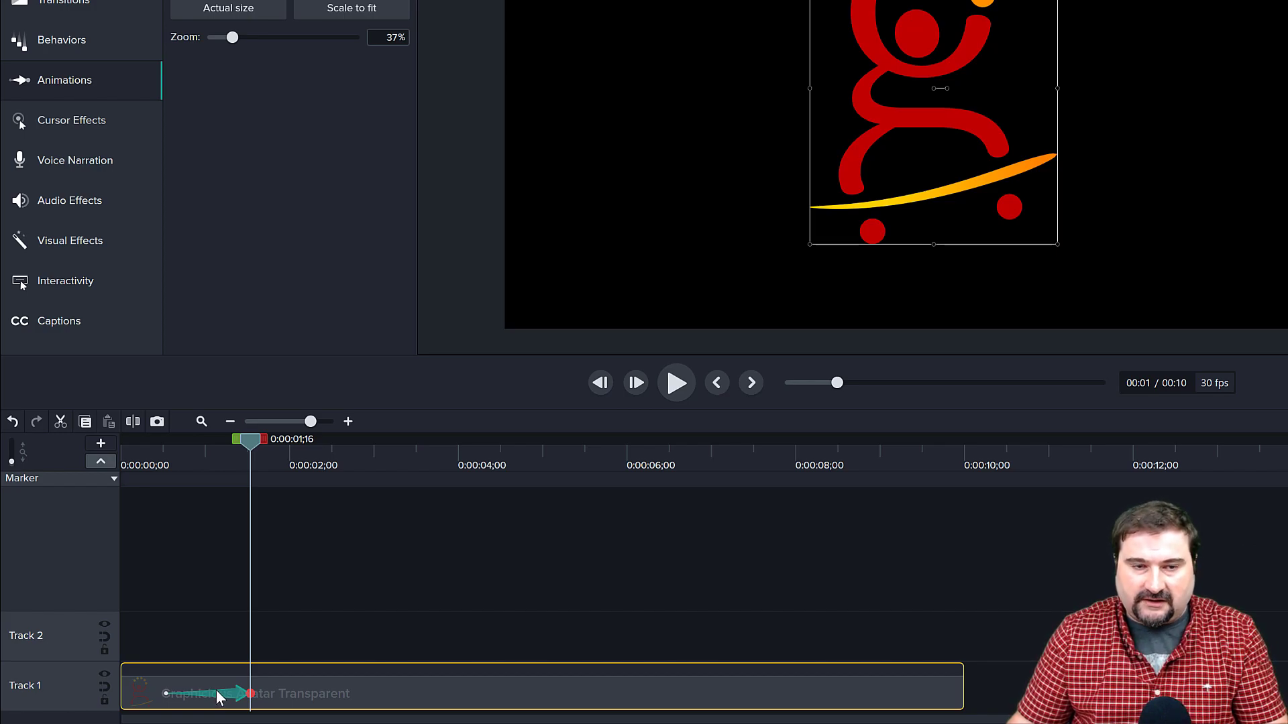
Delete the zoom-n-pan animation from the logo clip and show the preset animations
left_click(221, 694)
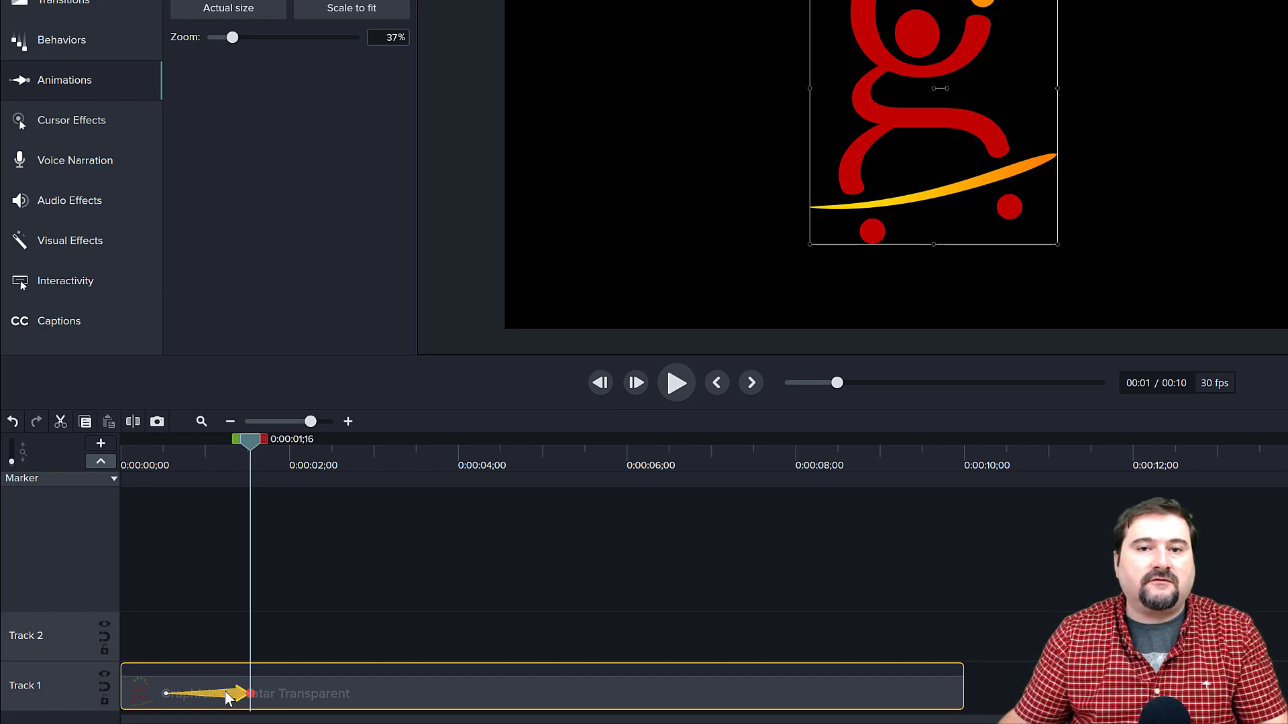
key("Delete")
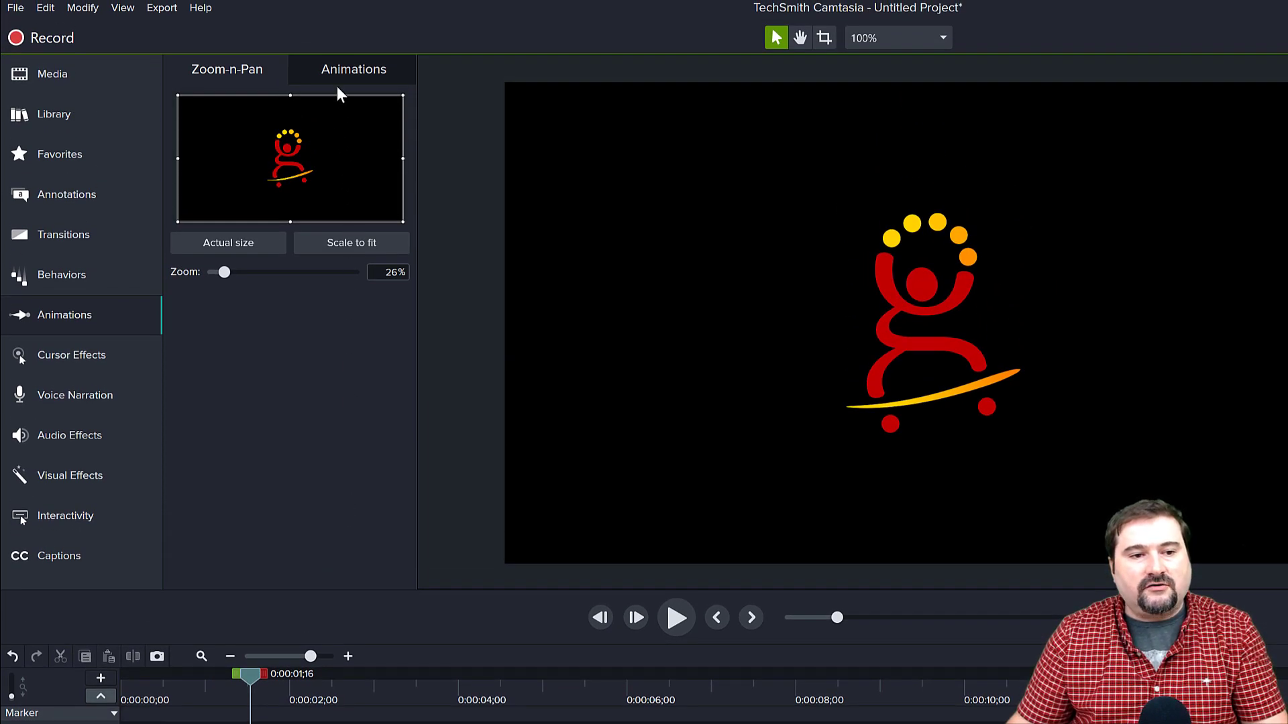
left_click(342, 77)
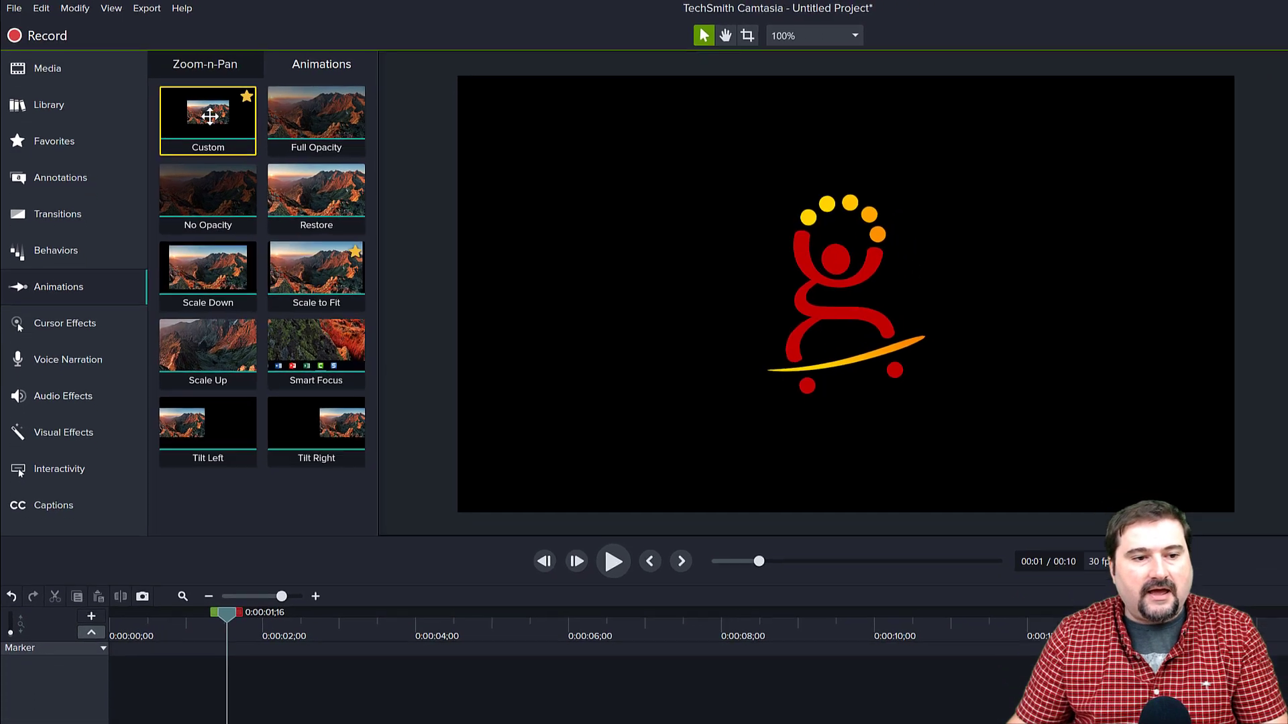
left_click_drag(210, 117, 224, 723)
Drop a Custom animation onto the start of the logo clip and preview it
left_click_drag(186, 684, 187, 699)
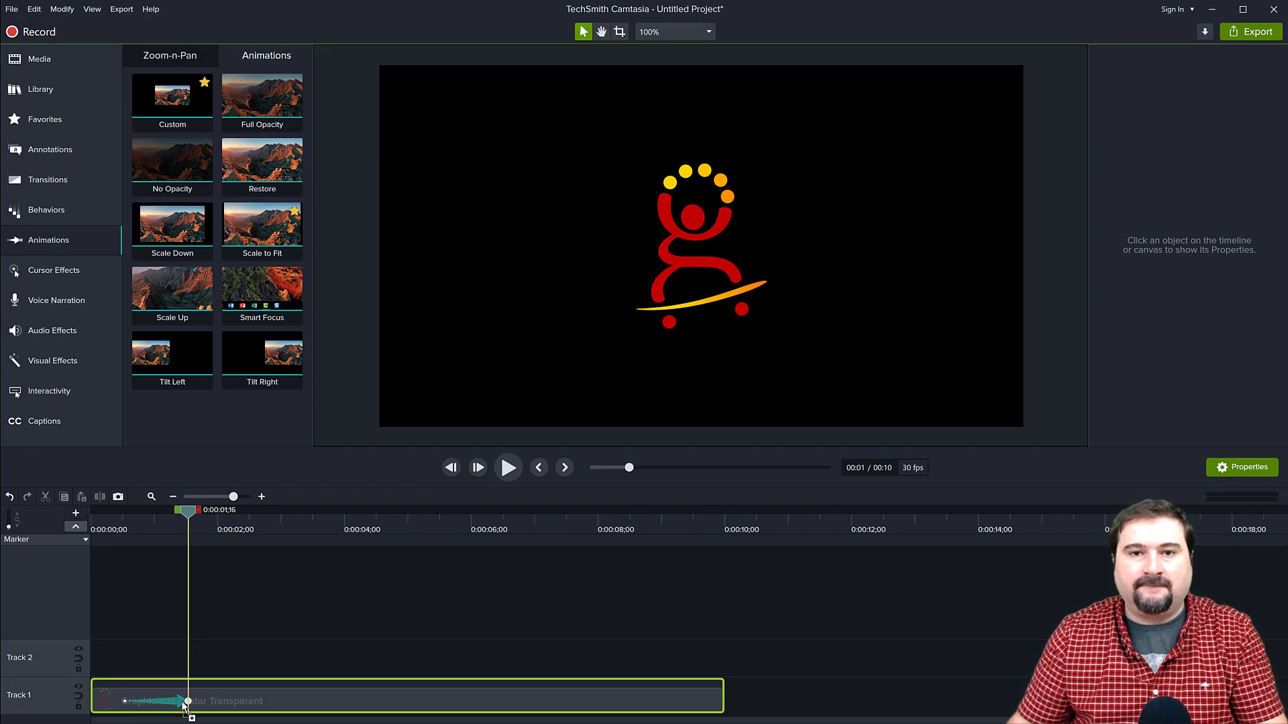
left_click_drag(184, 706, 184, 706)
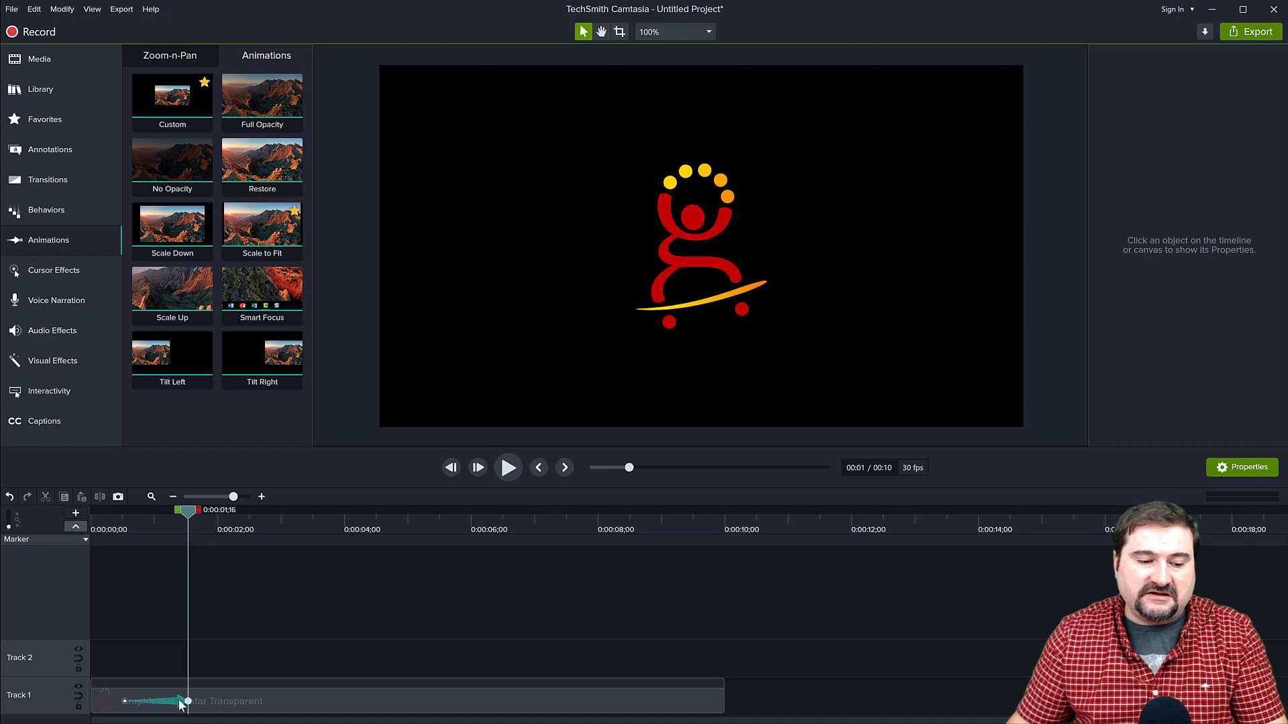
left_click_drag(190, 518, 125, 535)
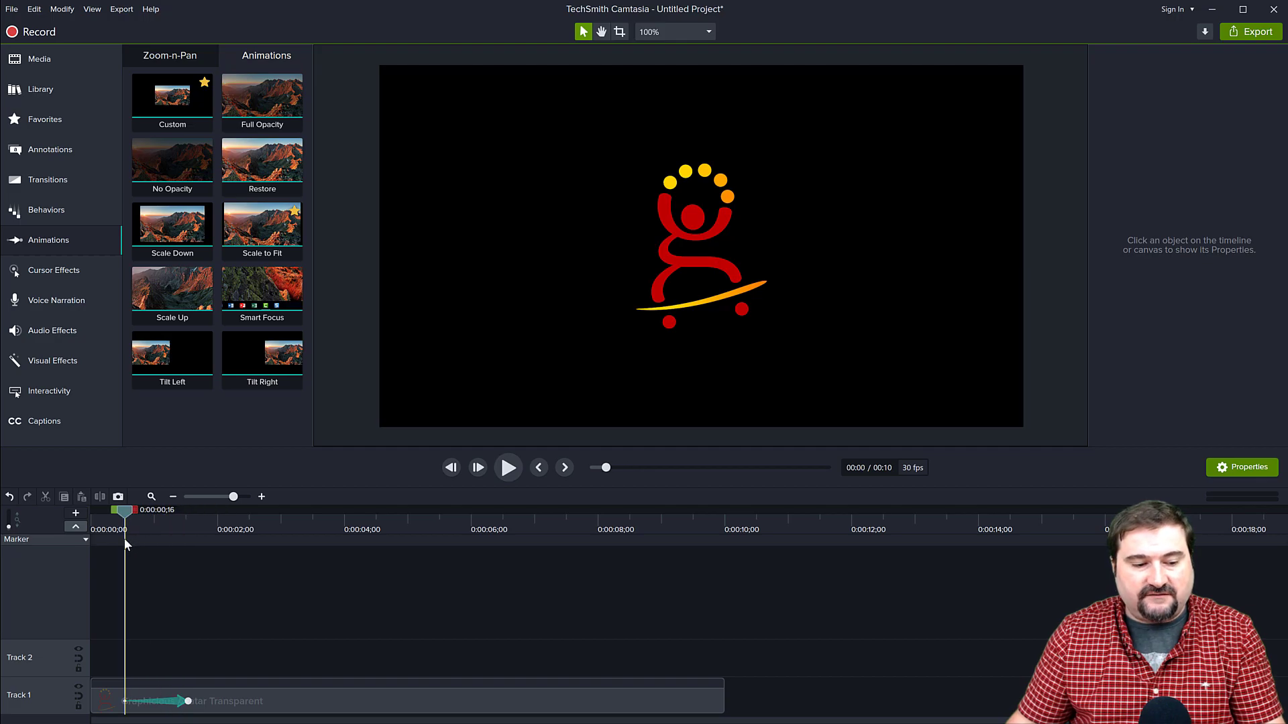
left_click(236, 708)
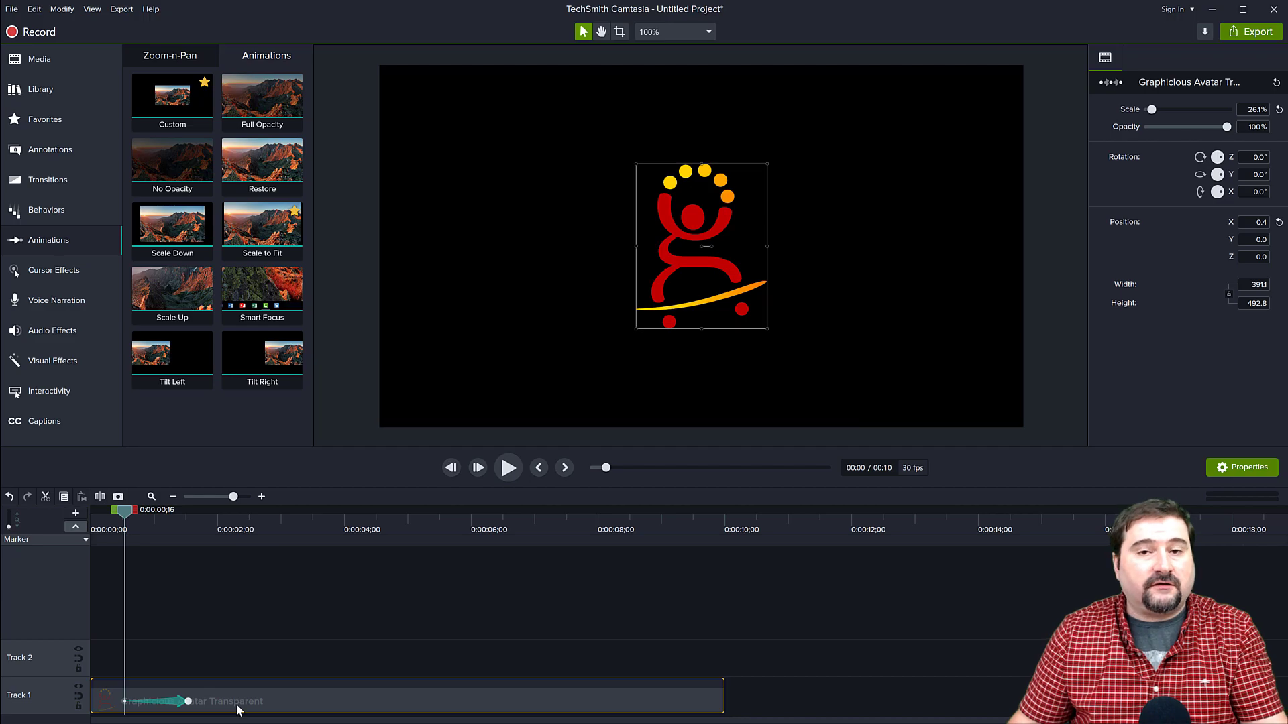
key("space")
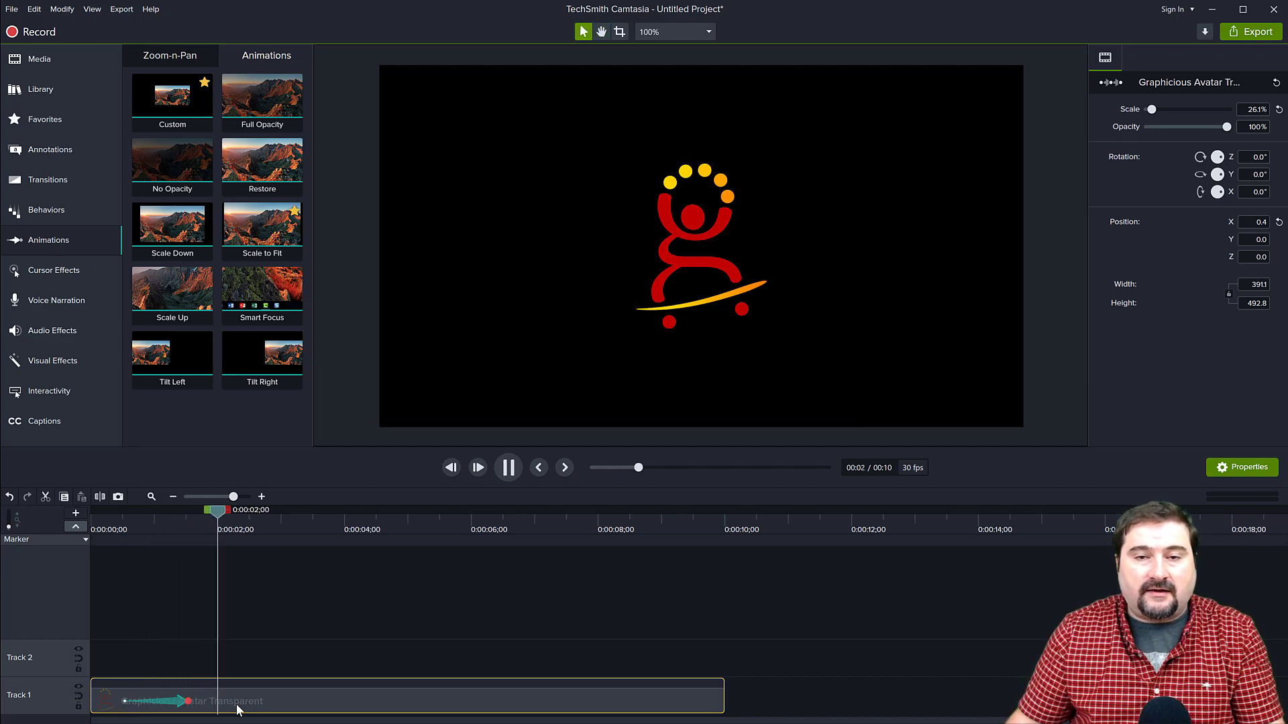
key("space")
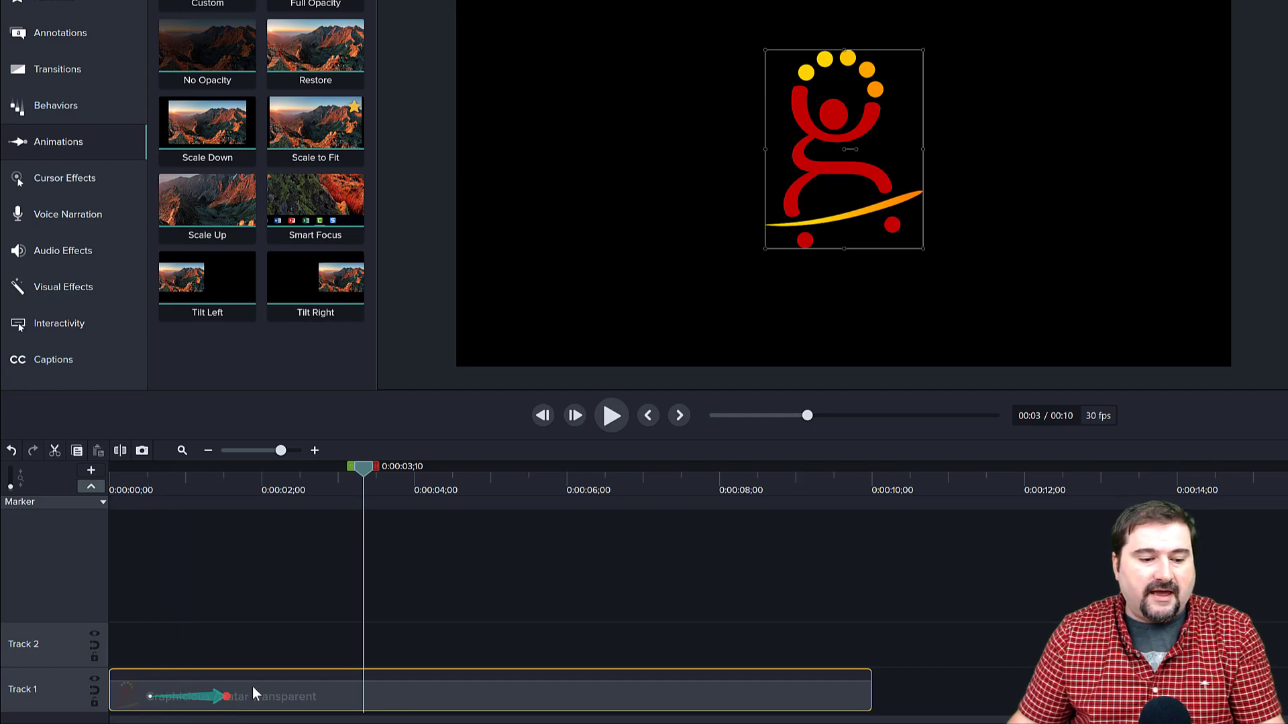
Select the custom animation arrow and move the playhead to its end point
scroll(215, 685, "up", 3)
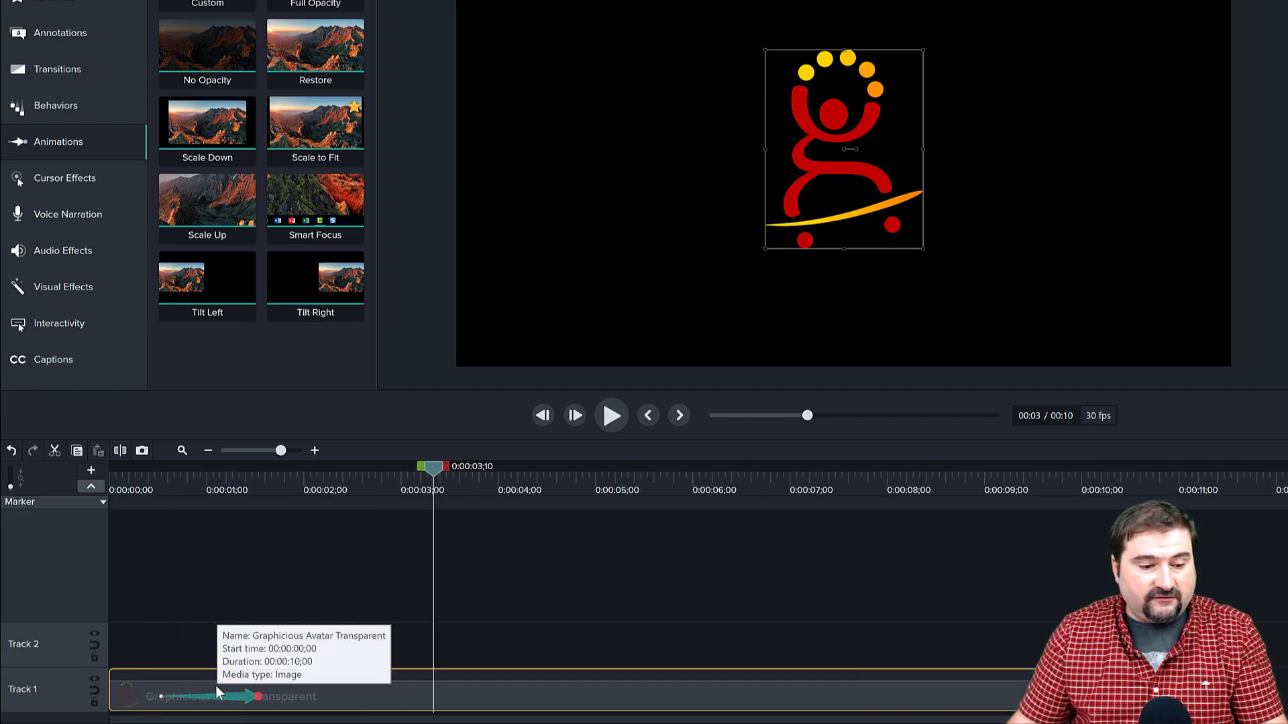
scroll(210, 687, "left", 2)
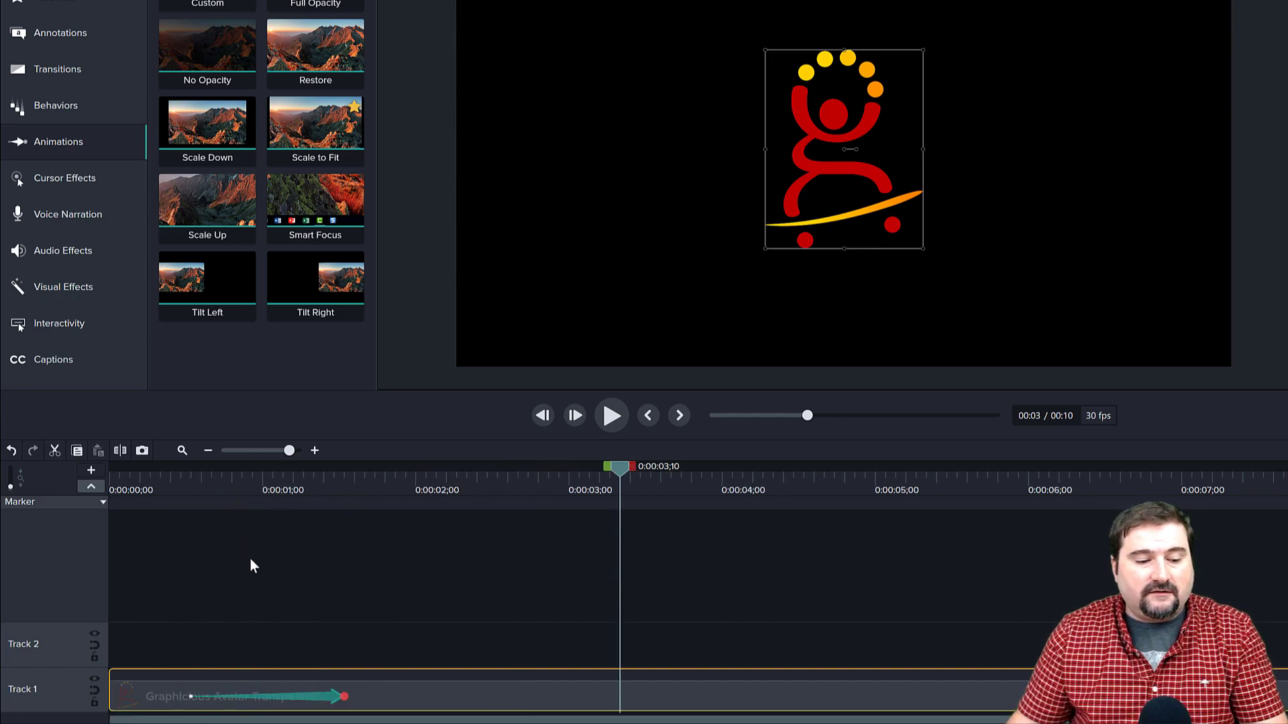
left_click(171, 485)
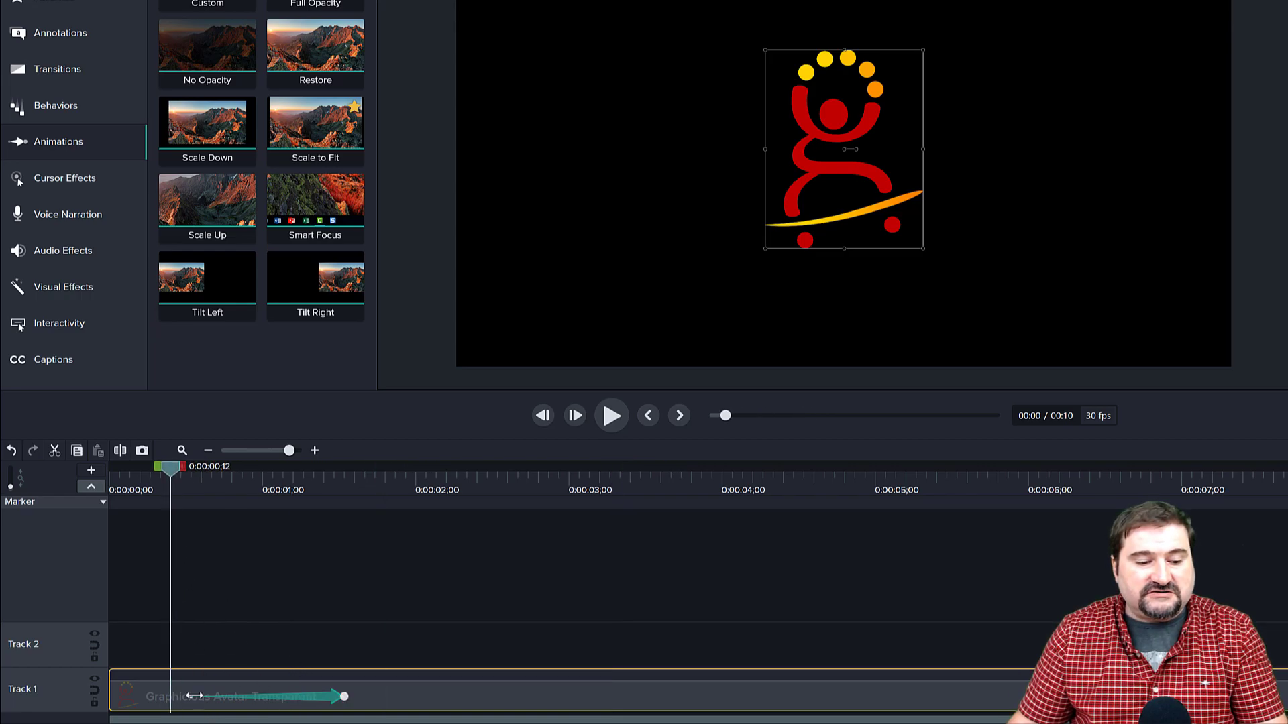
left_click(193, 696)
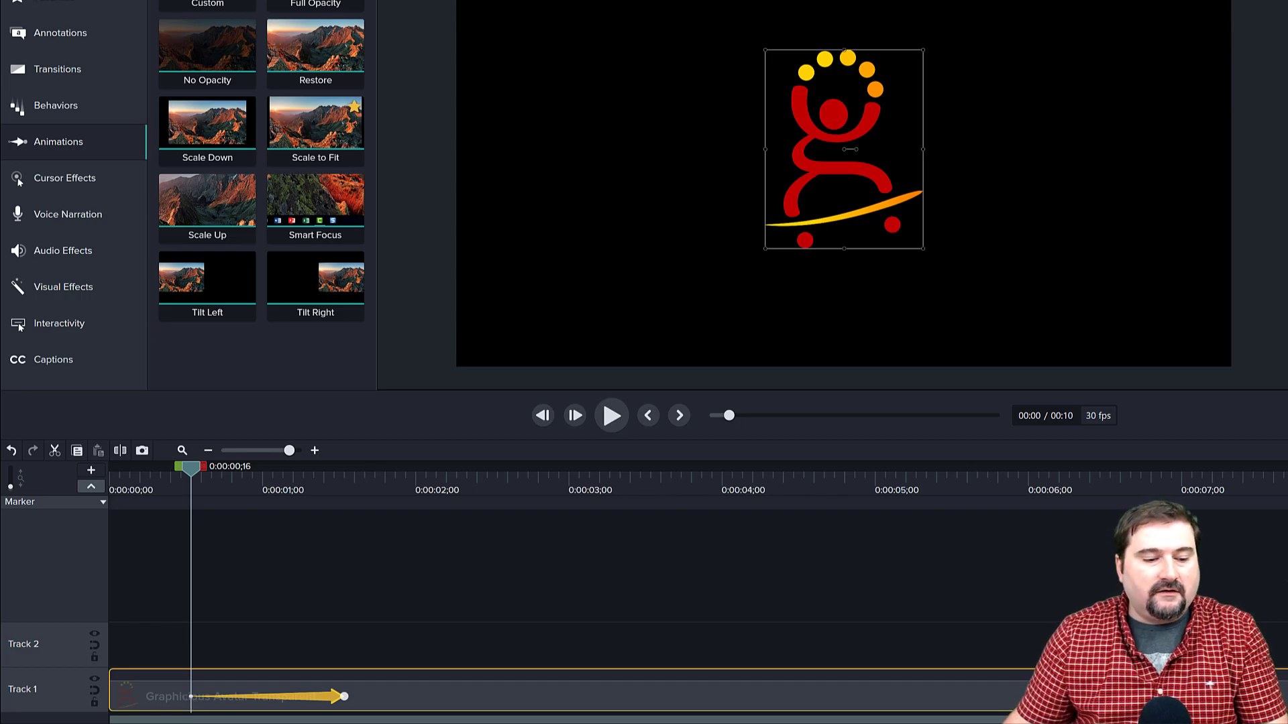
left_click_drag(189, 471, 362, 522)
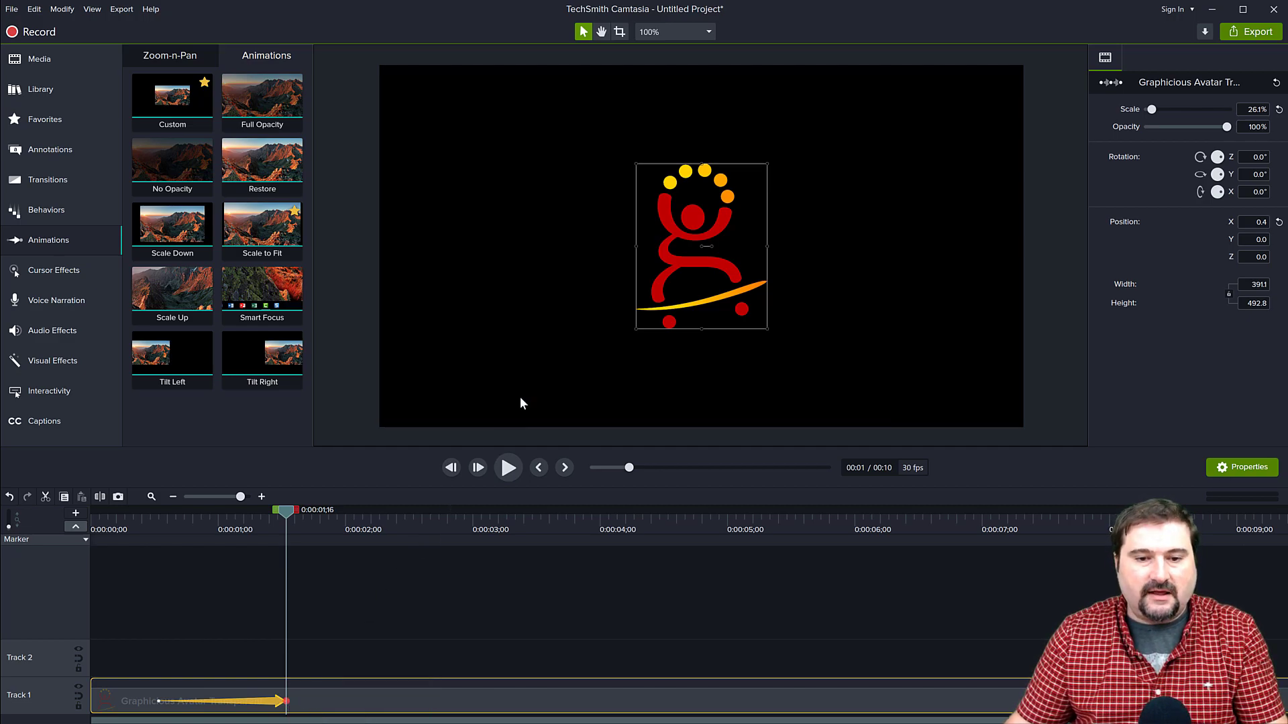
Enlarge the logo to 40.6% scale at the animation's end and preview the scale-up
left_click_drag(767, 163, 803, 146)
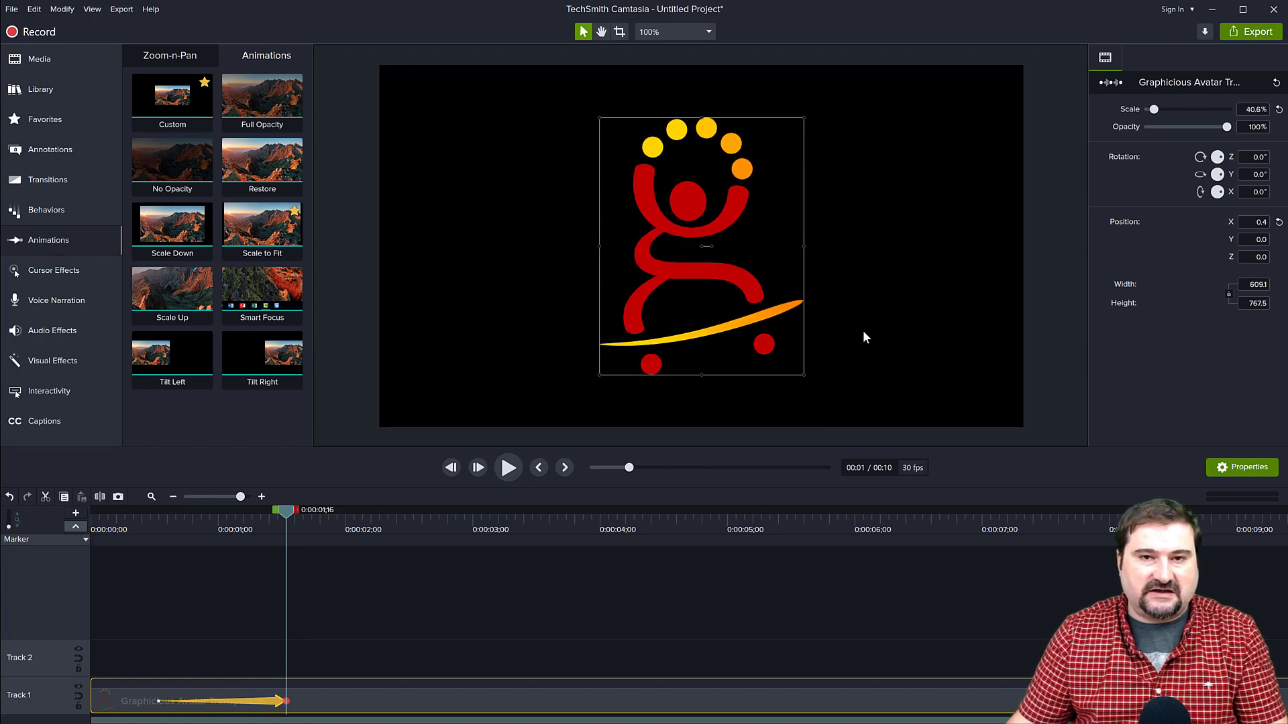
left_click(138, 520)
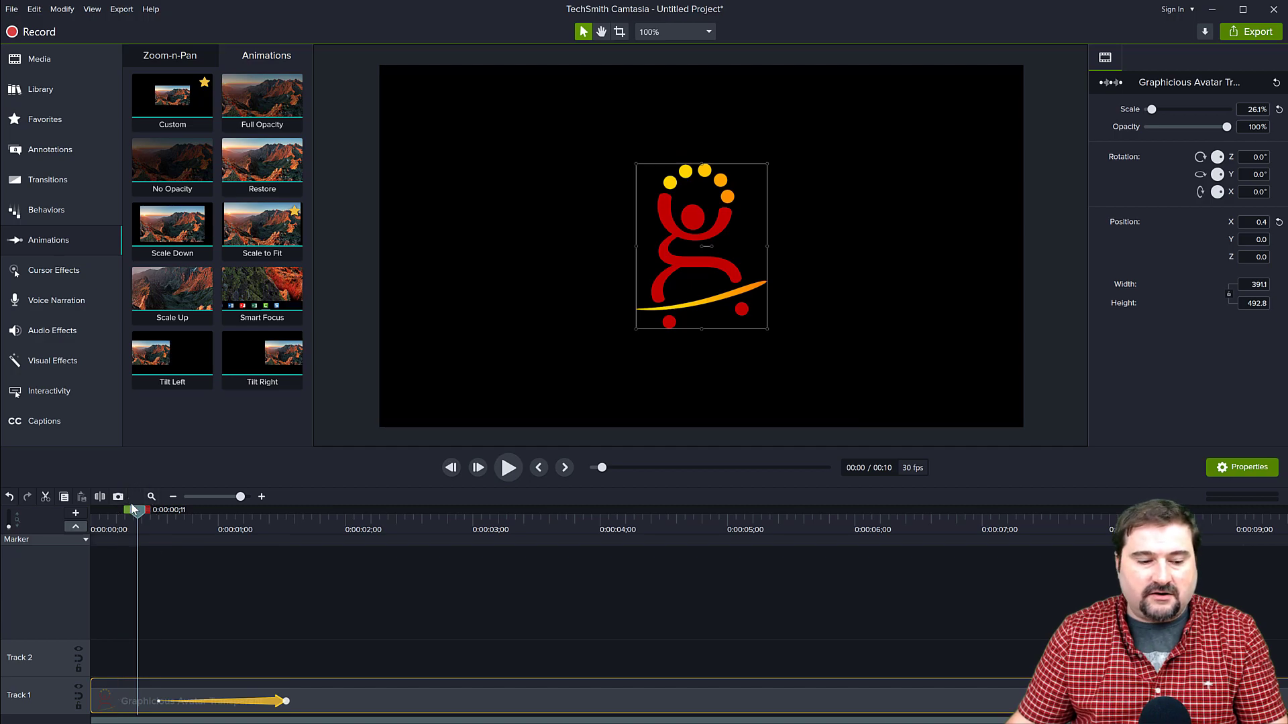
left_click(507, 473)
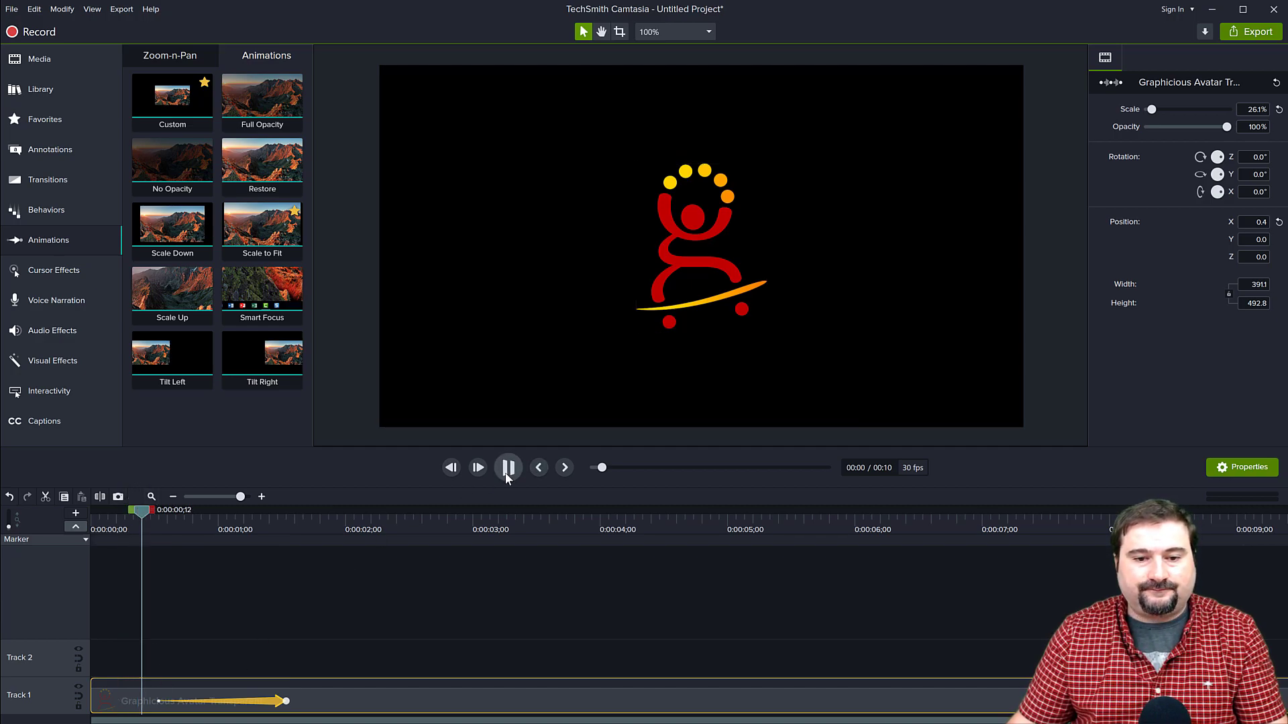
left_click(507, 469)
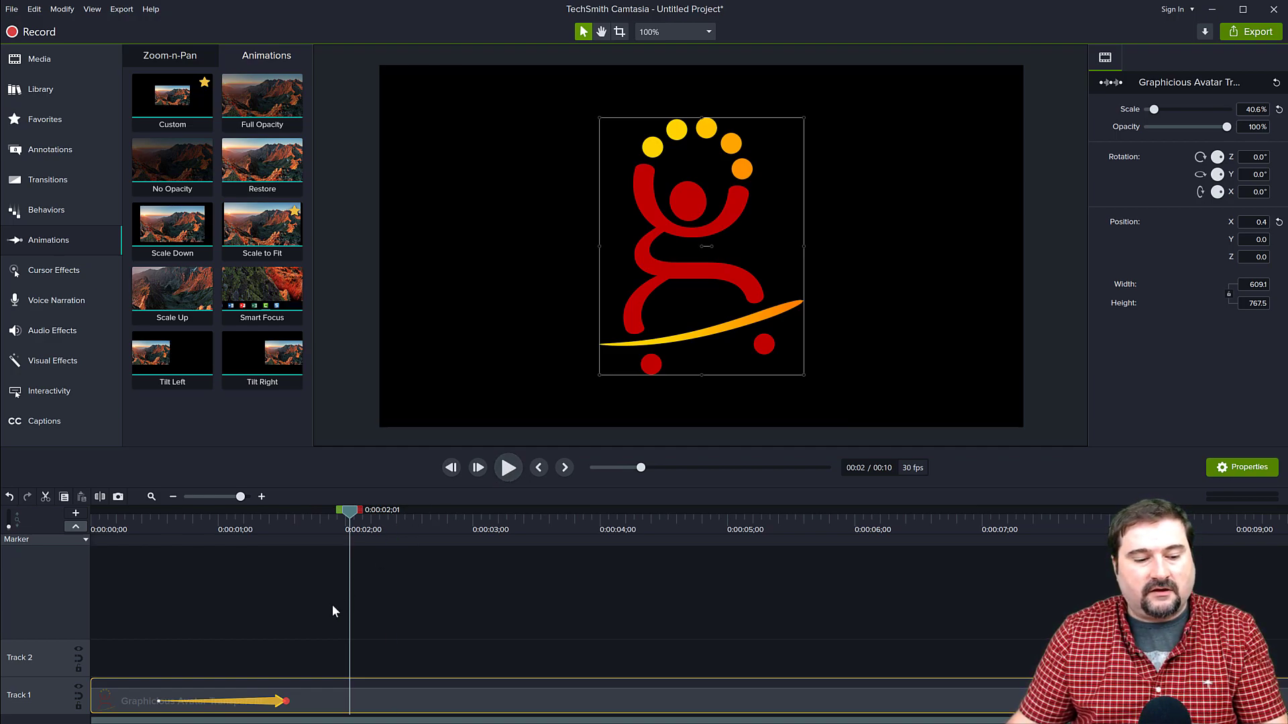
Scrub between the animation's start and end, then replay the scale-up to check it
left_click_drag(341, 520, 290, 521)
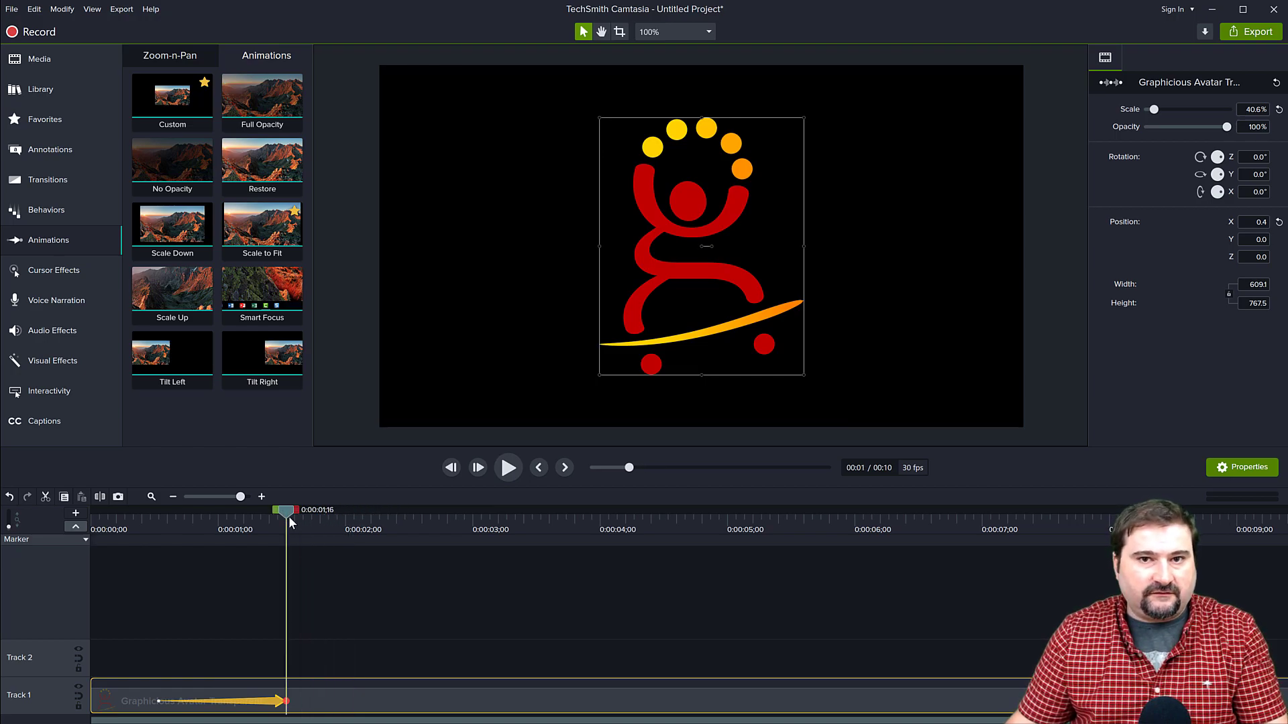
left_click_drag(290, 522, 161, 526)
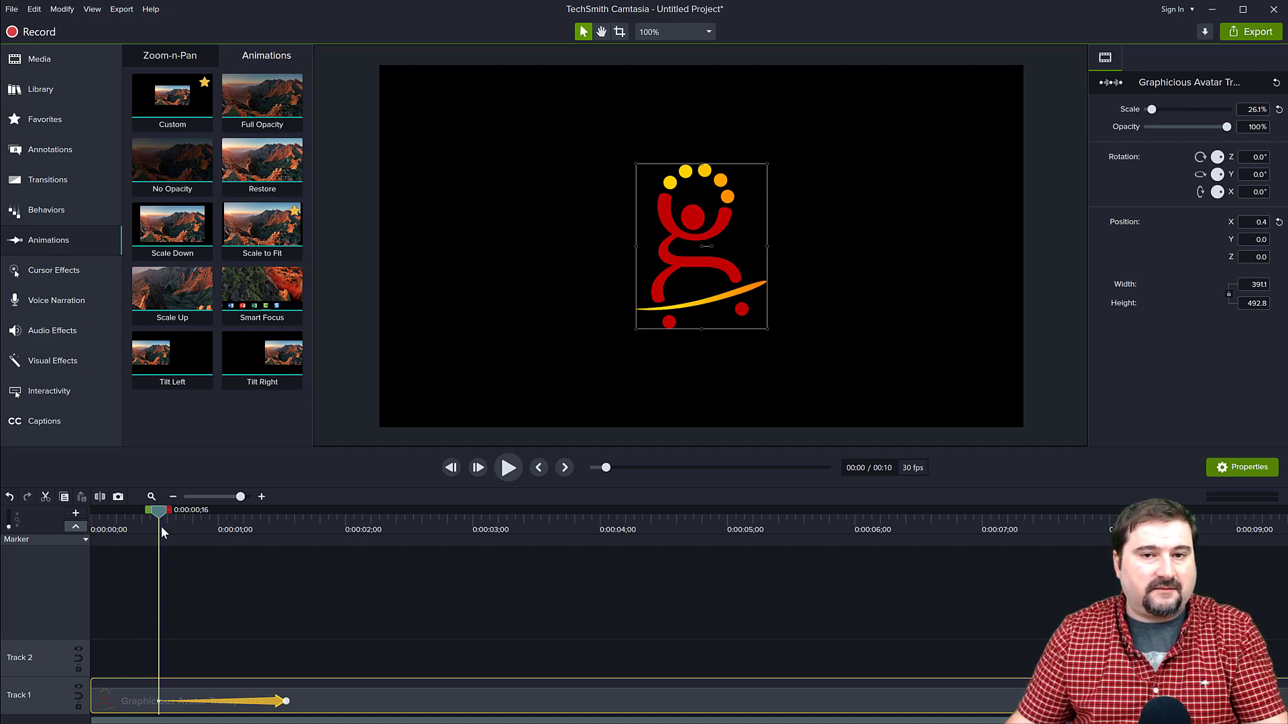
left_click_drag(161, 526, 280, 545)
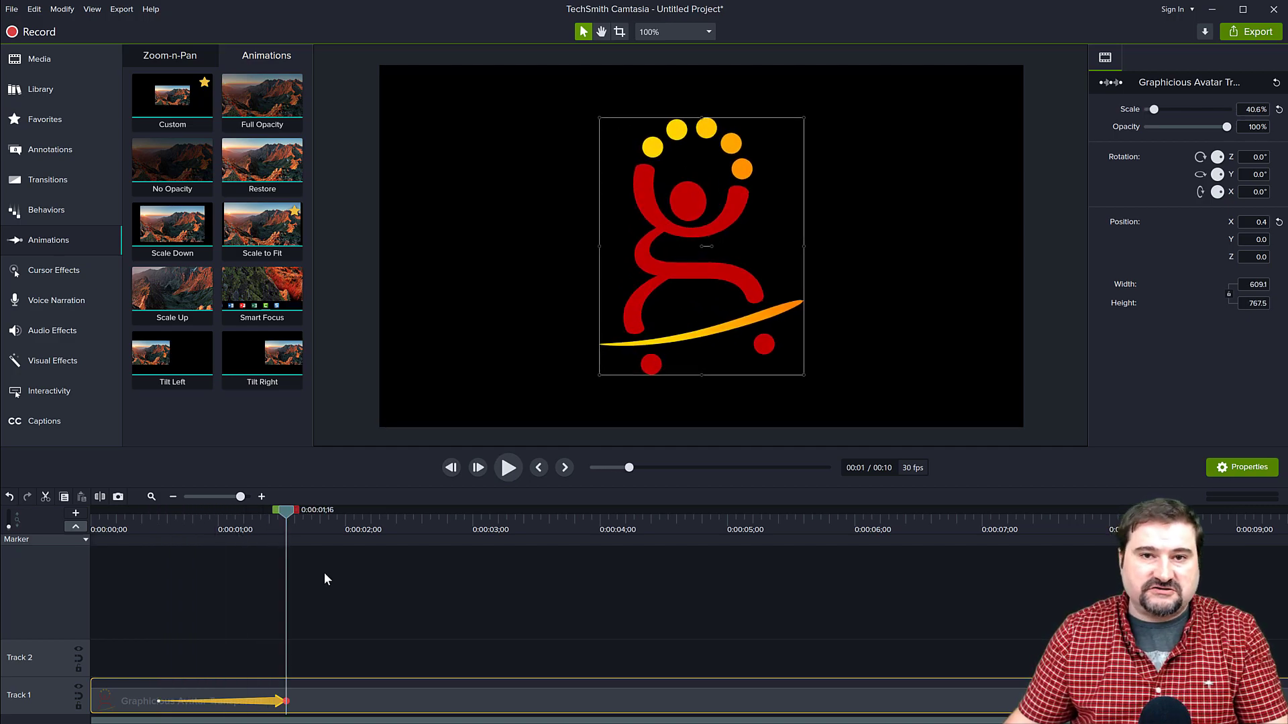
left_click(153, 521)
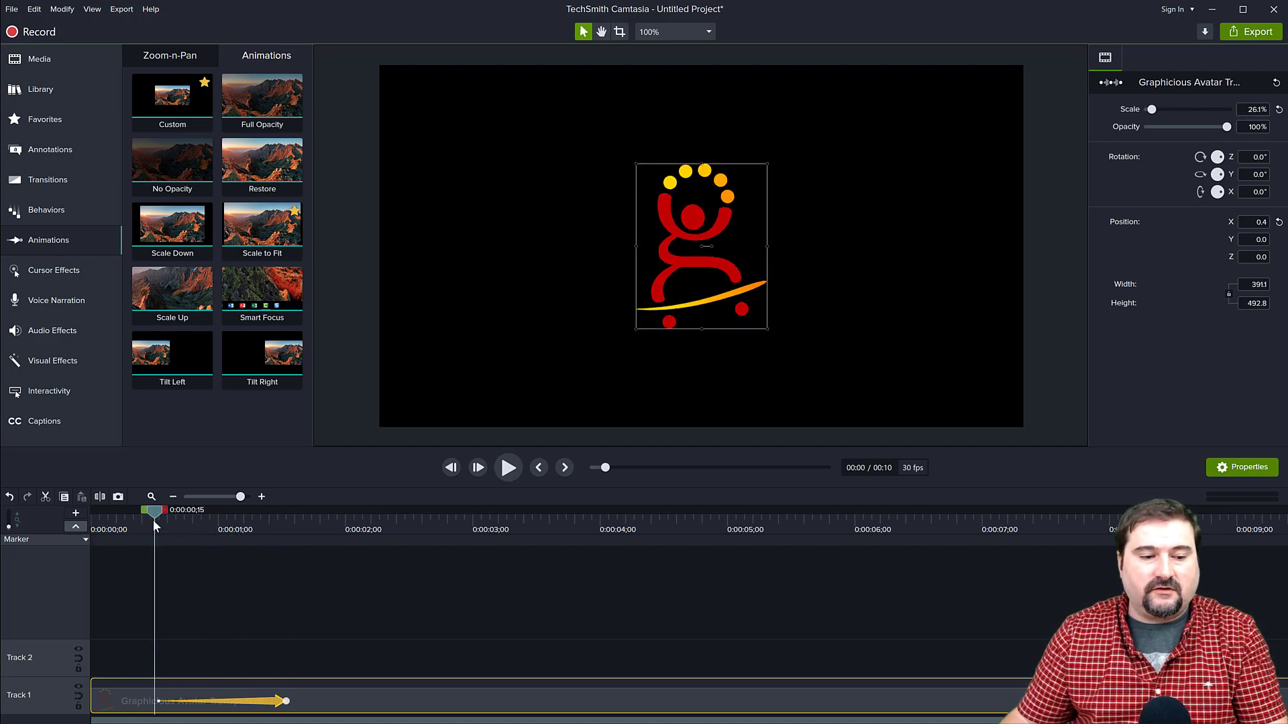
key("space")
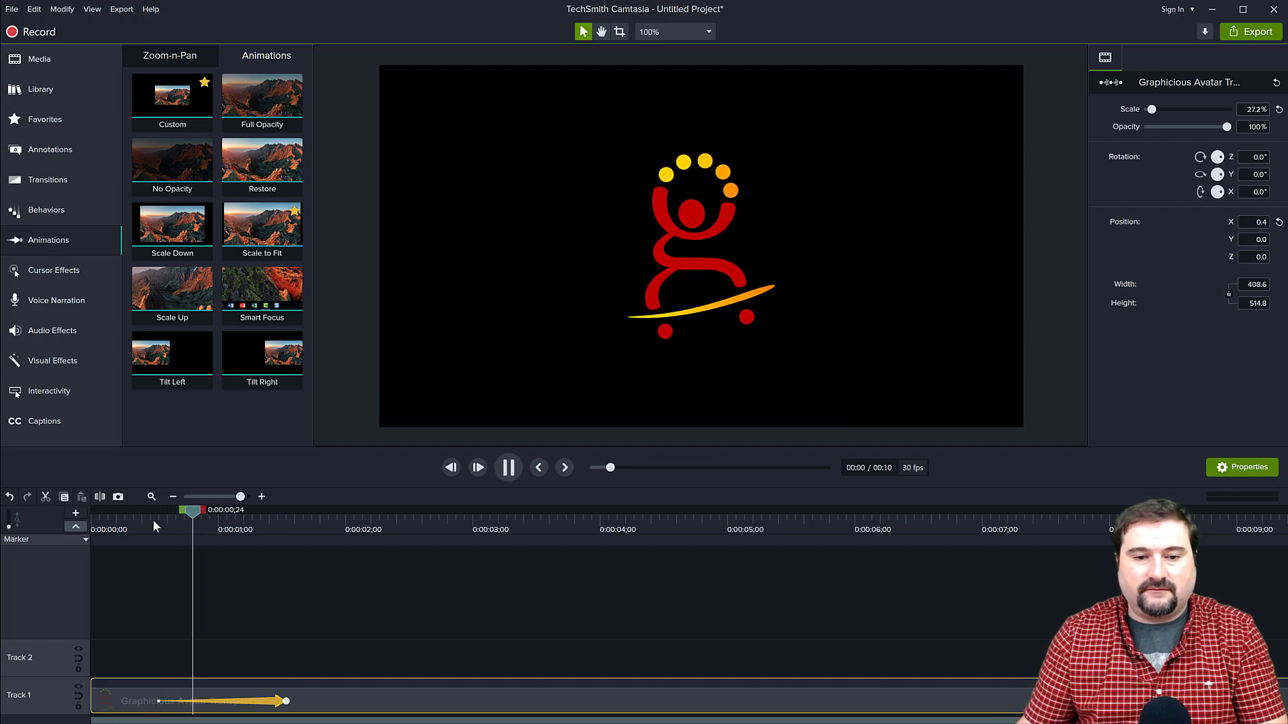
key("space")
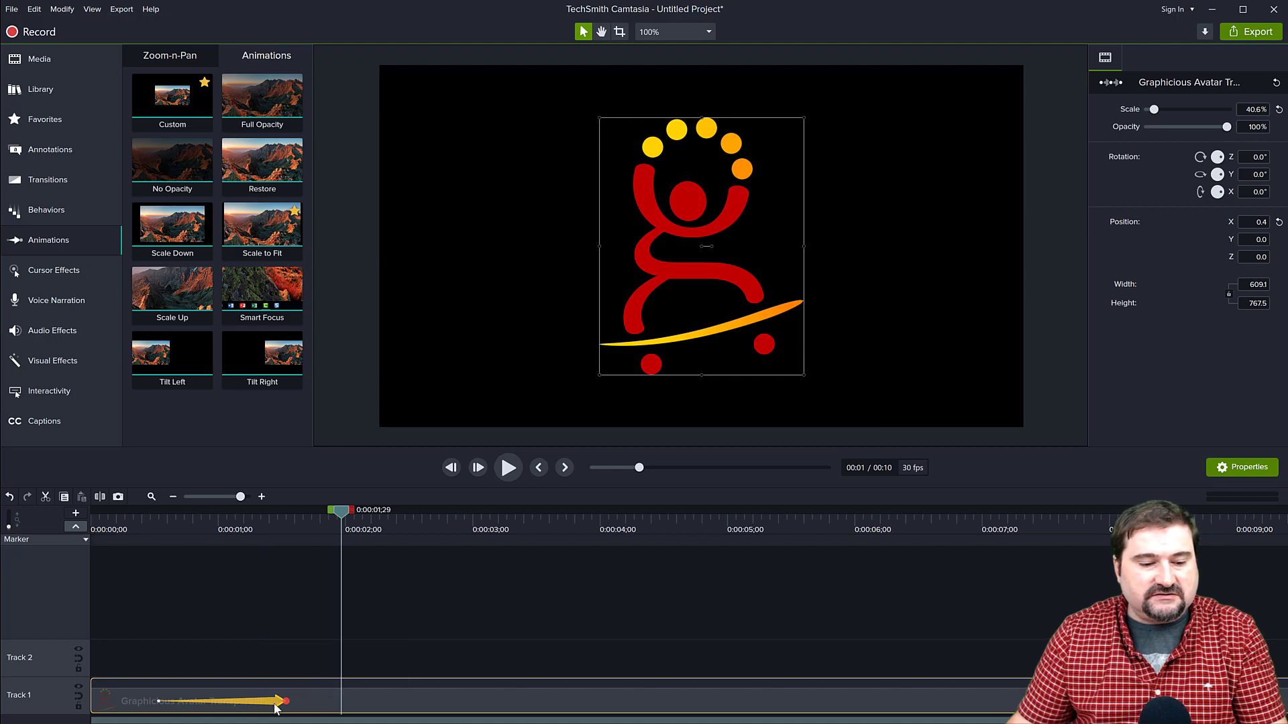
Stretch the scale-up animation to end near 0:00:03;00, preview it, then park the playhead near 5 seconds
left_click_drag(285, 701, 478, 702)
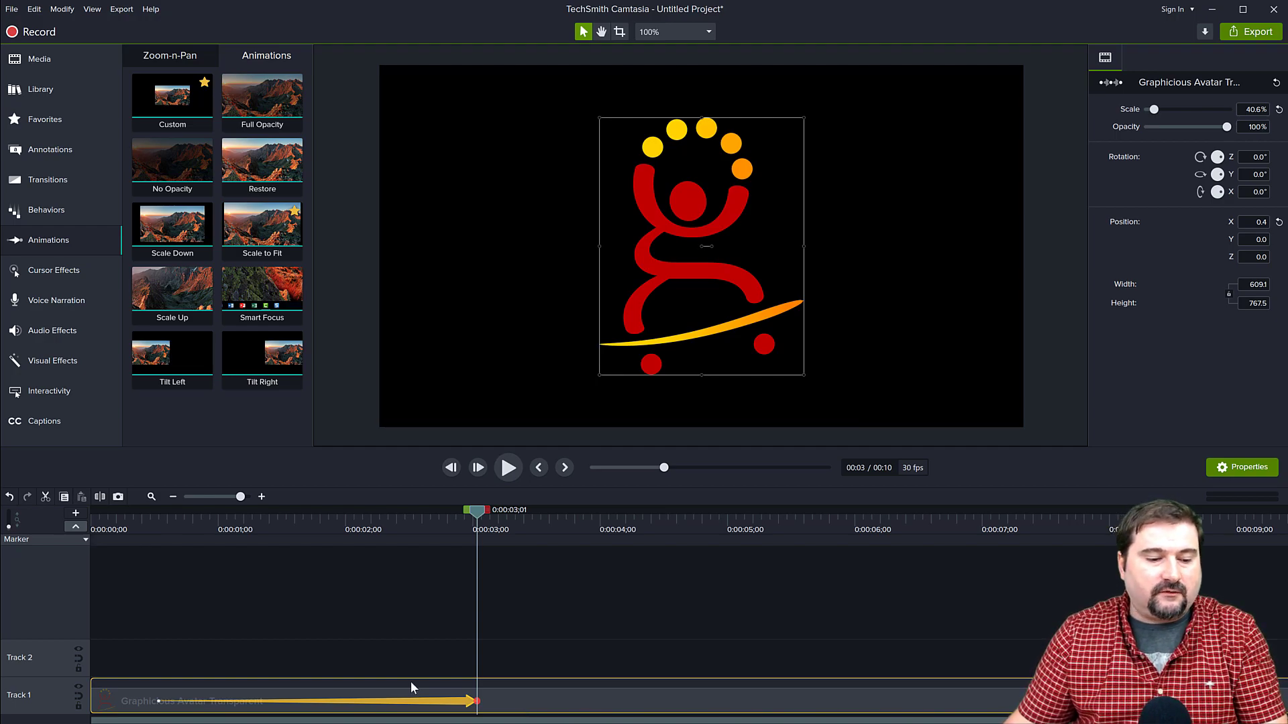
left_click(145, 517)
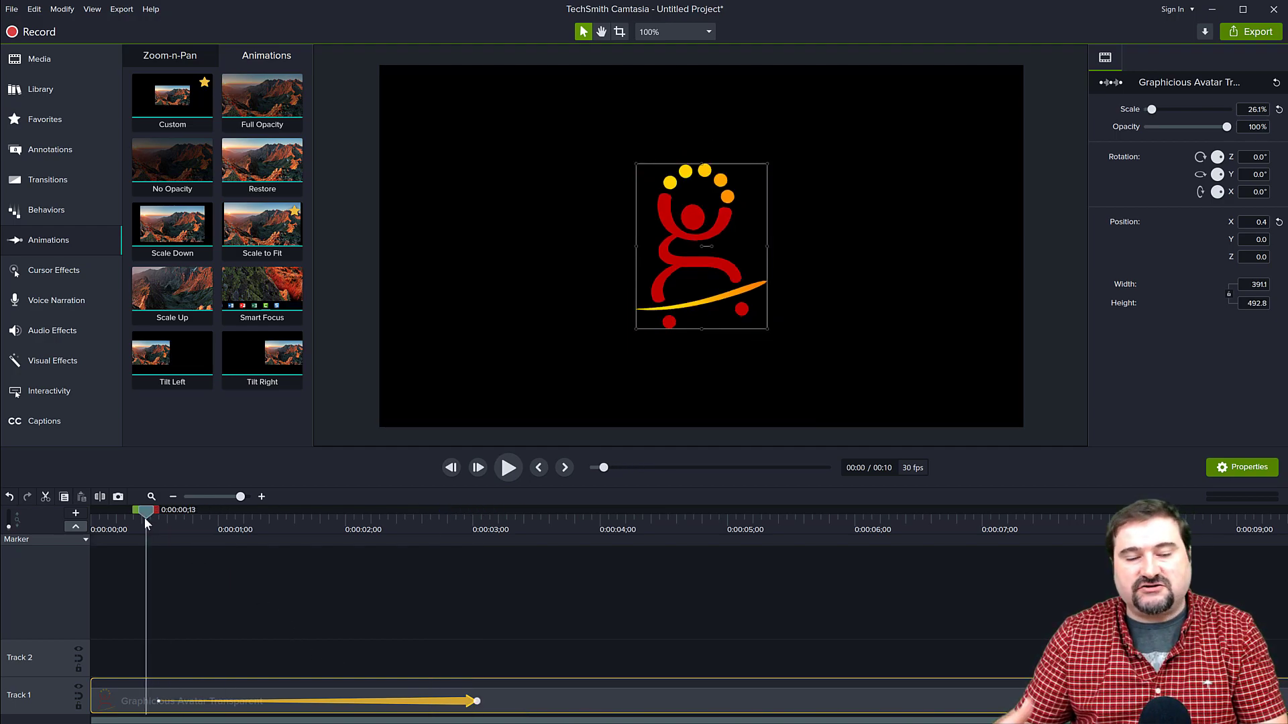
key("space")
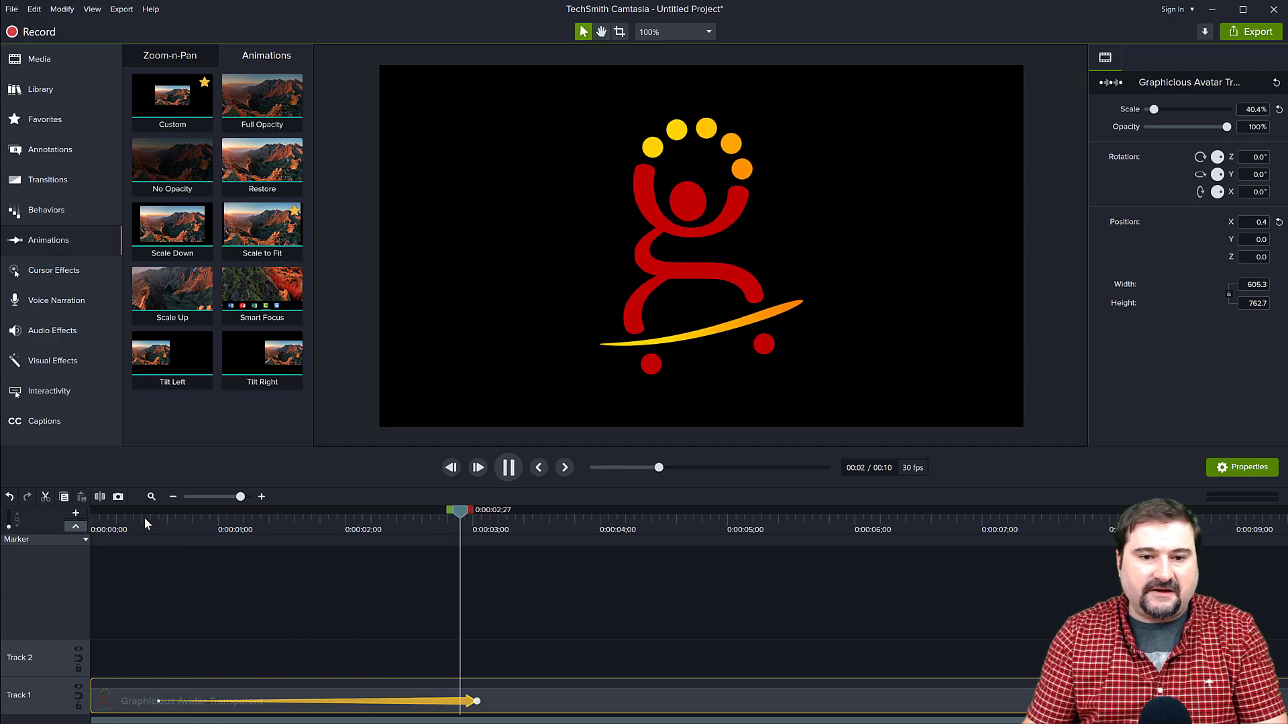
key("space")
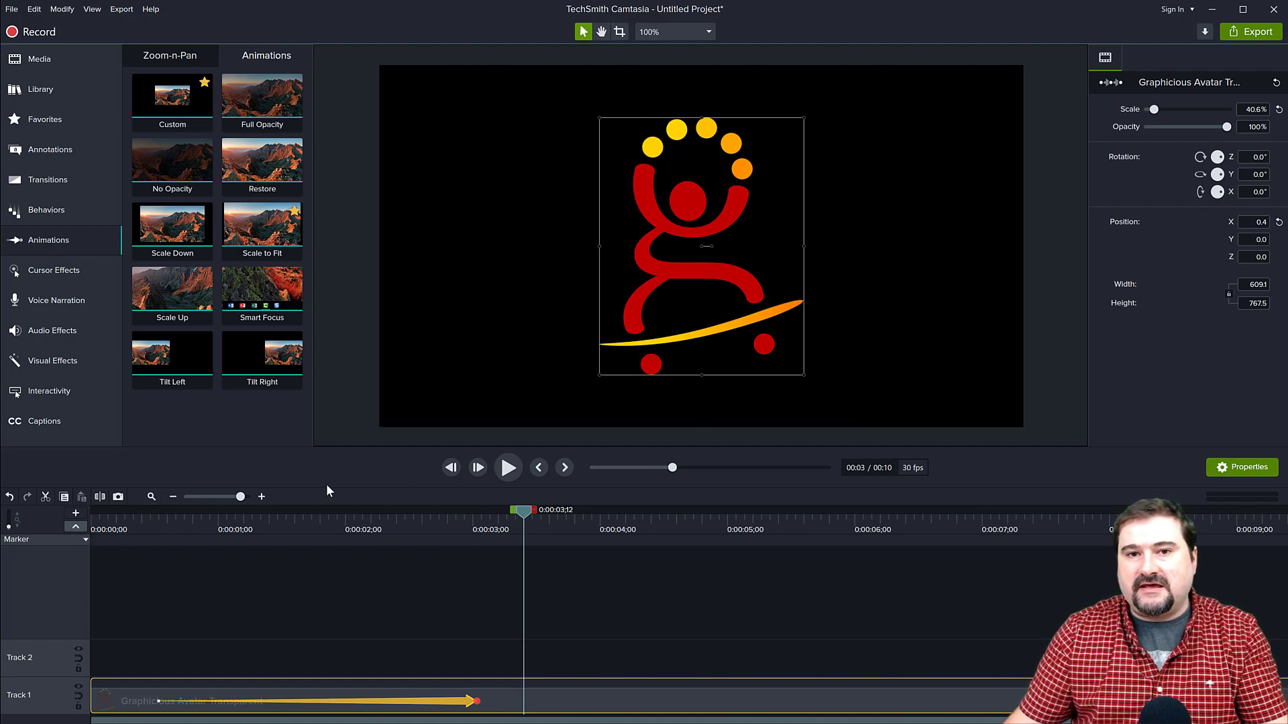
left_click_drag(530, 513, 715, 526)
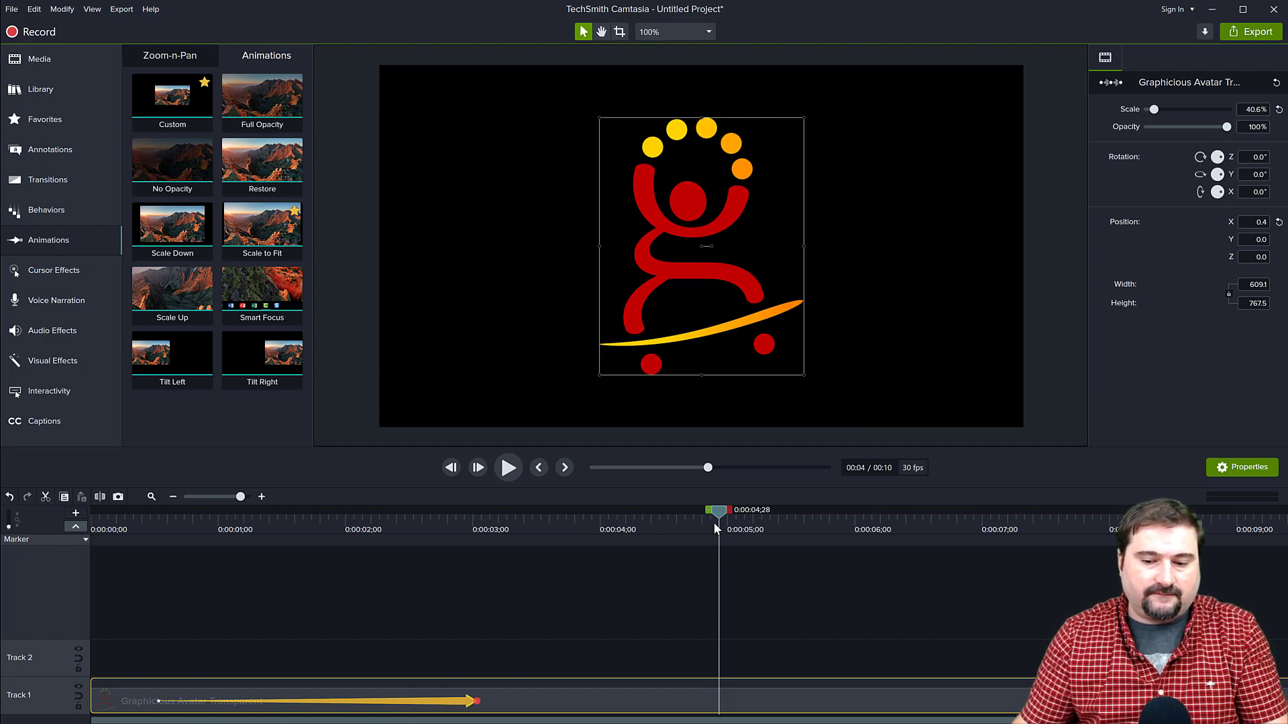
left_click_drag(727, 526, 758, 523)
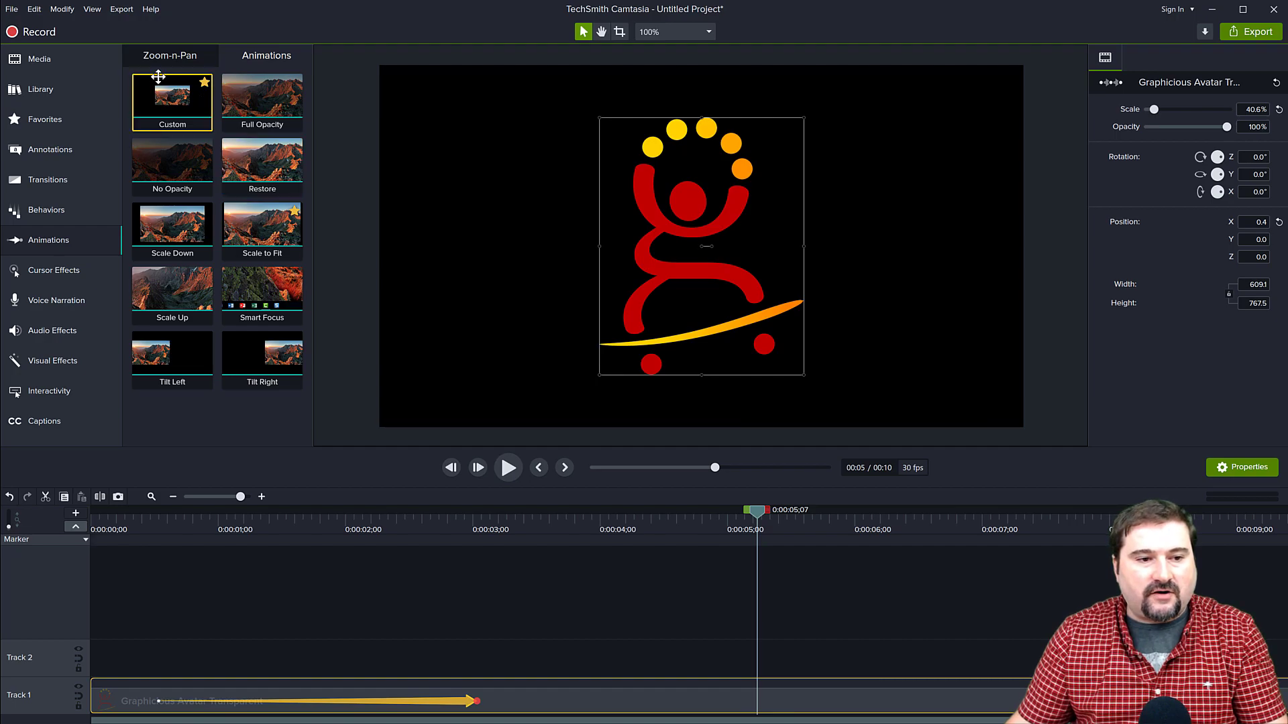
Add a second custom animation ending at 0:00:05;07 and shrink the logo to 12.4% scale
left_click_drag(170, 99, 754, 712)
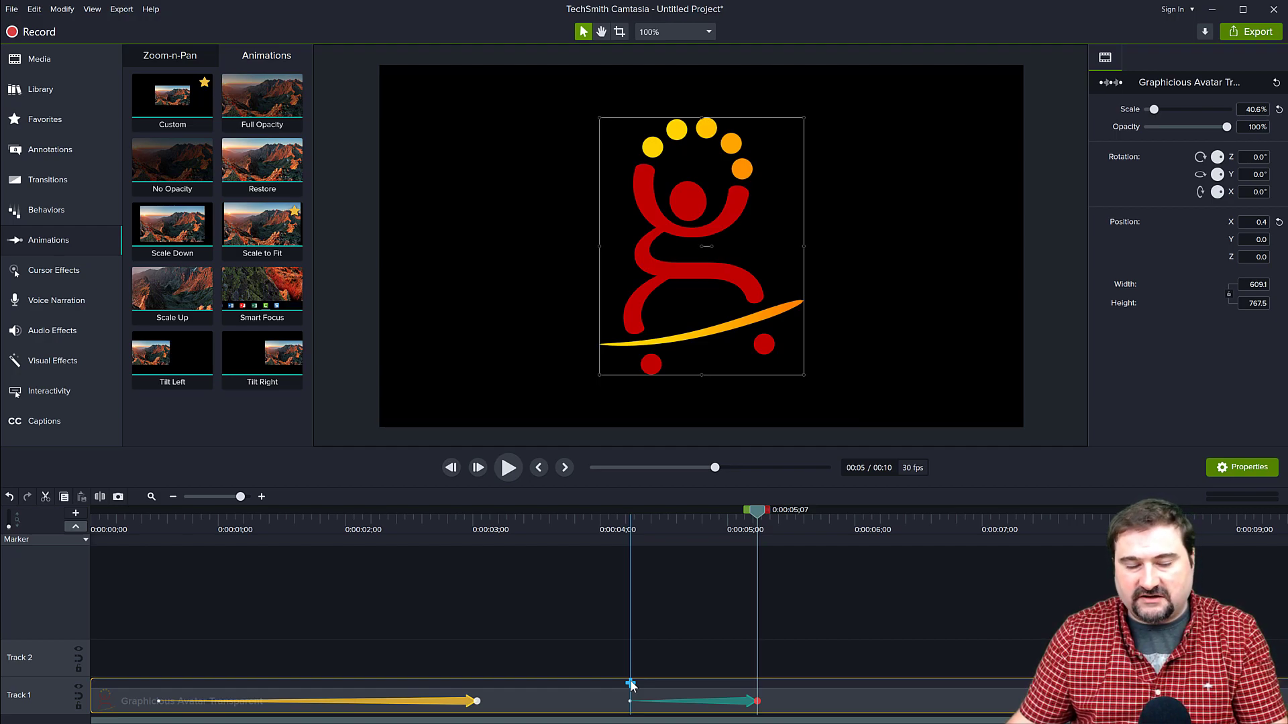
left_click(736, 703)
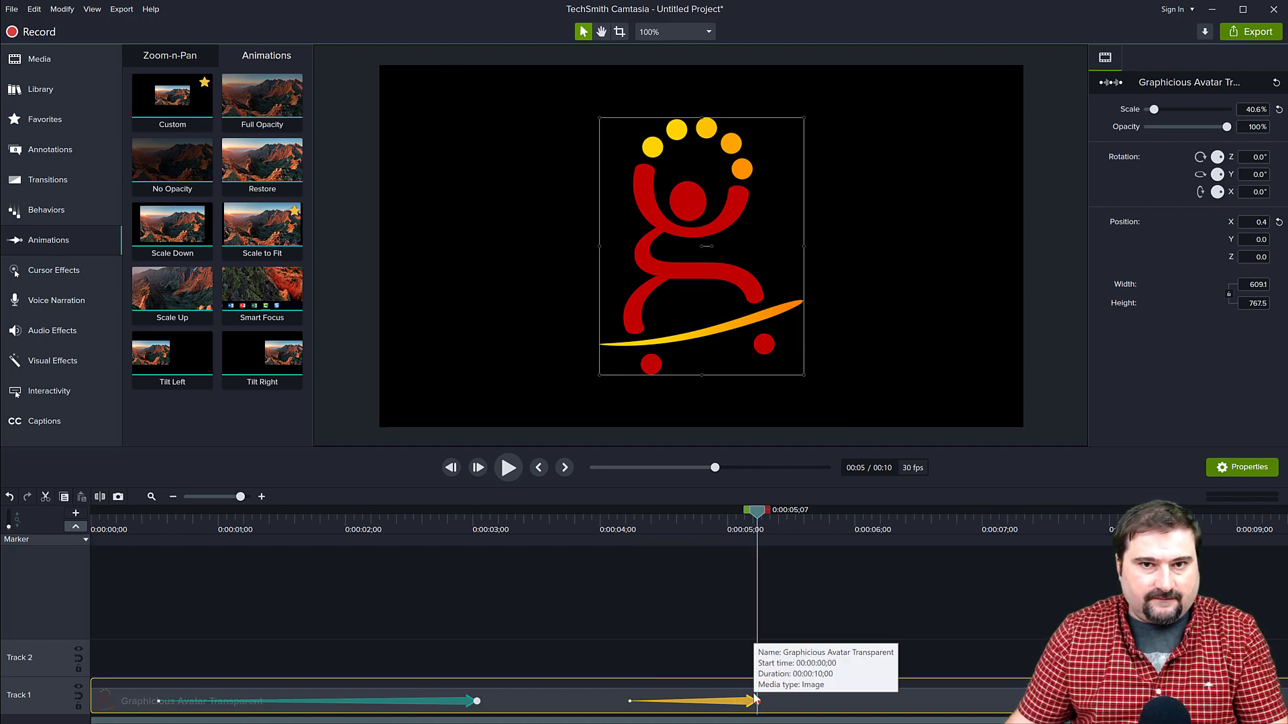
left_click_drag(756, 699, 754, 697)
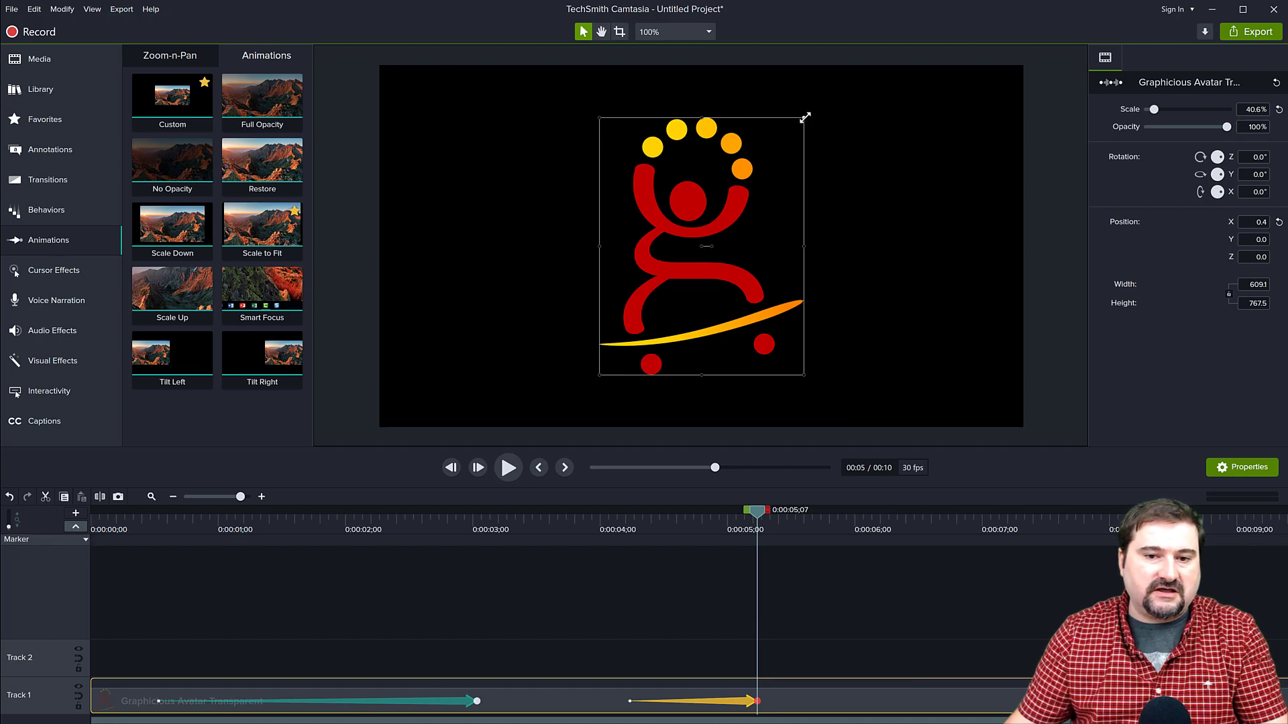
left_click_drag(803, 119, 733, 207)
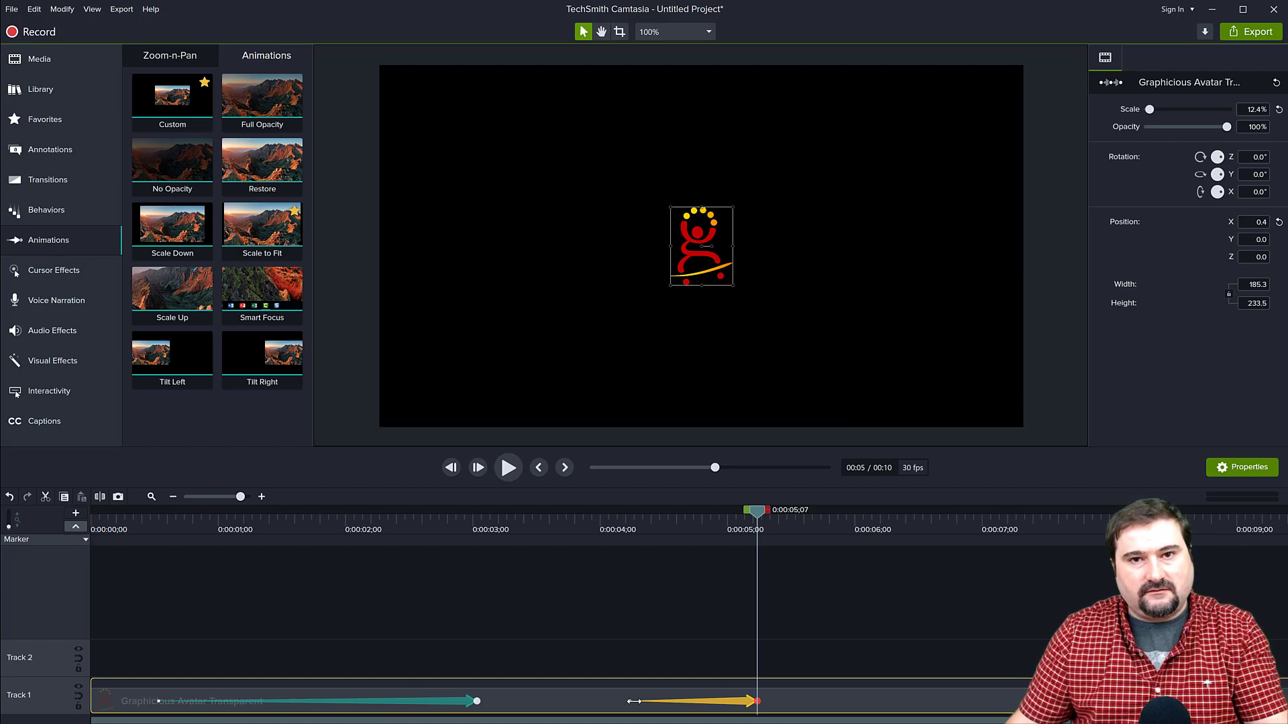
left_click(609, 525)
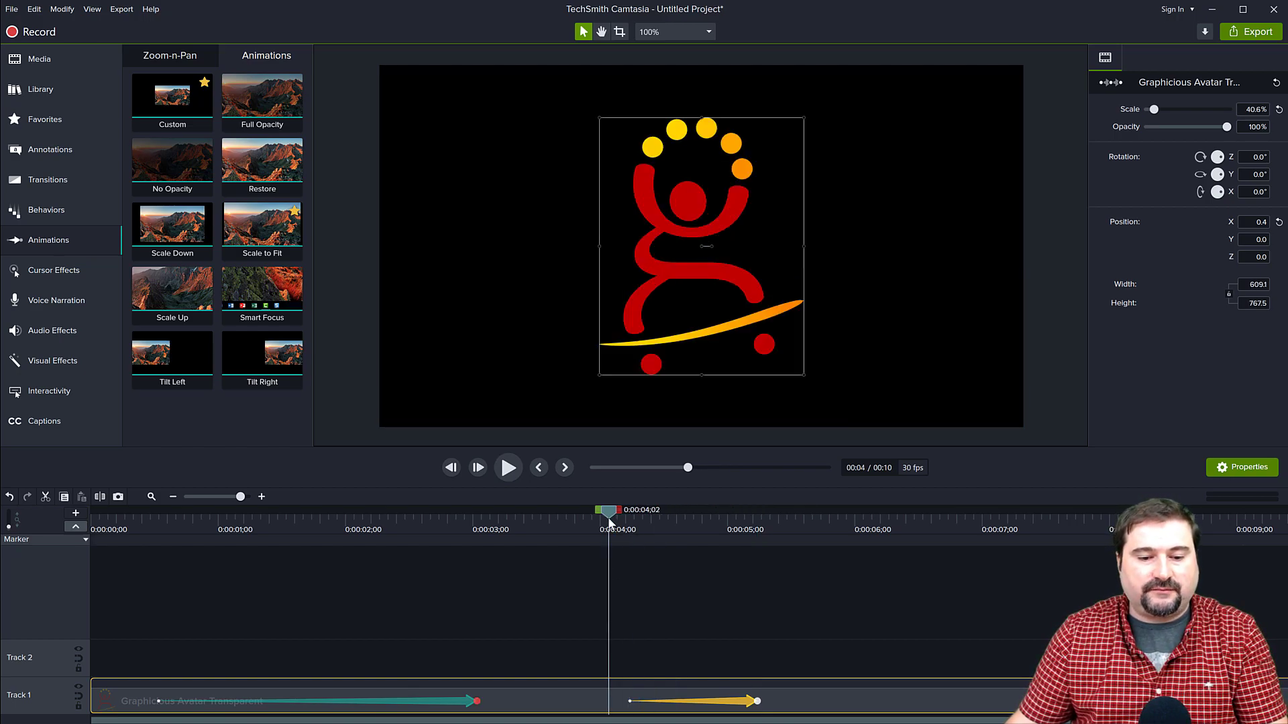
key("space")
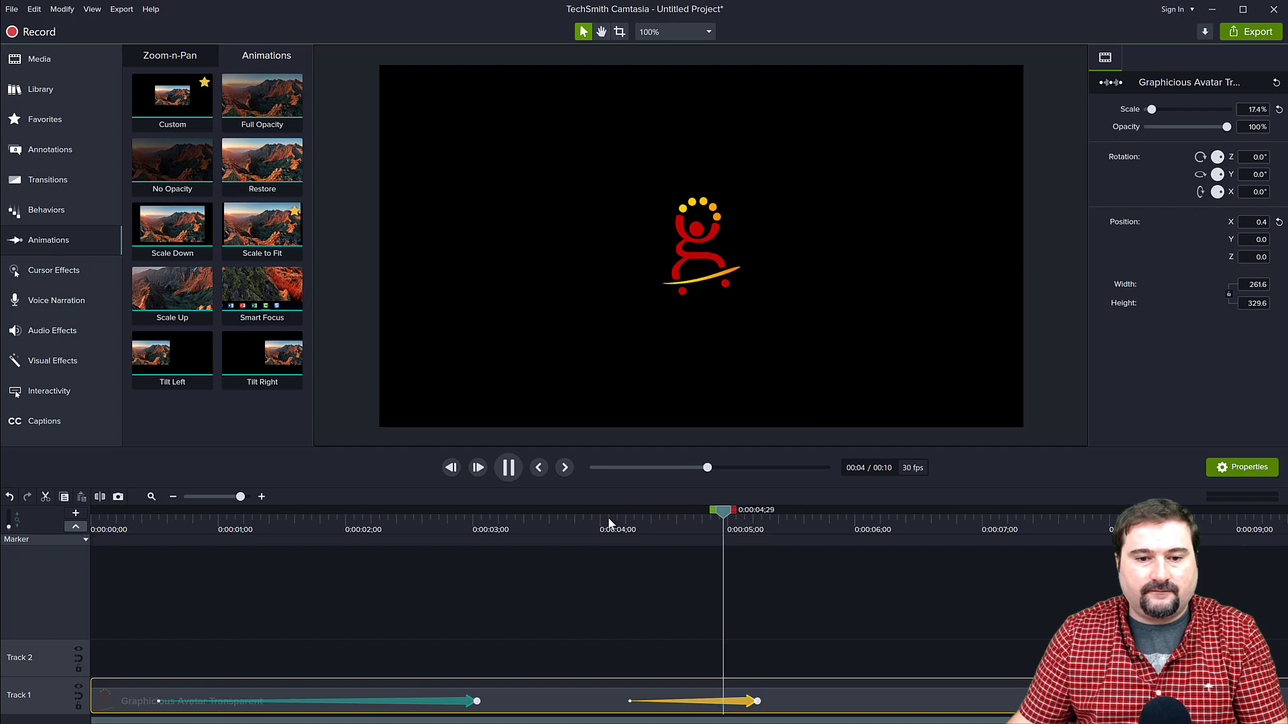
key("space")
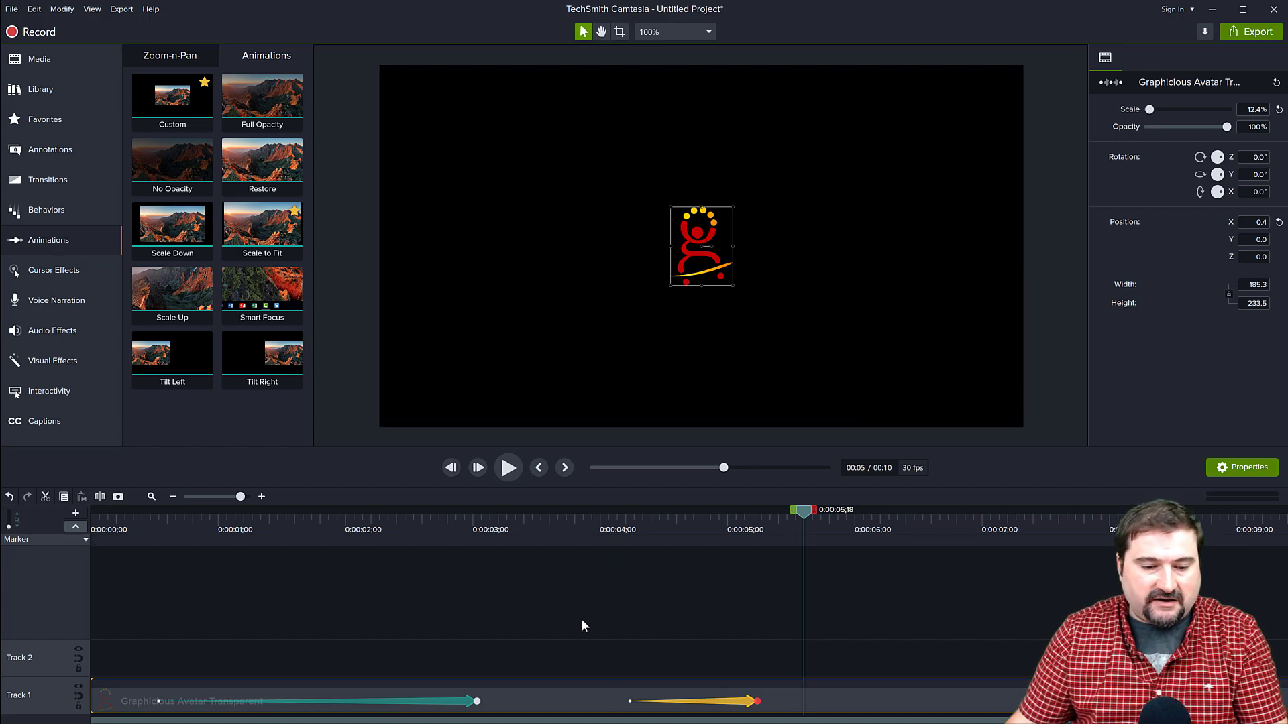
scroll(538, 701, "down", 1)
scroll(538, 701, "down", 1)
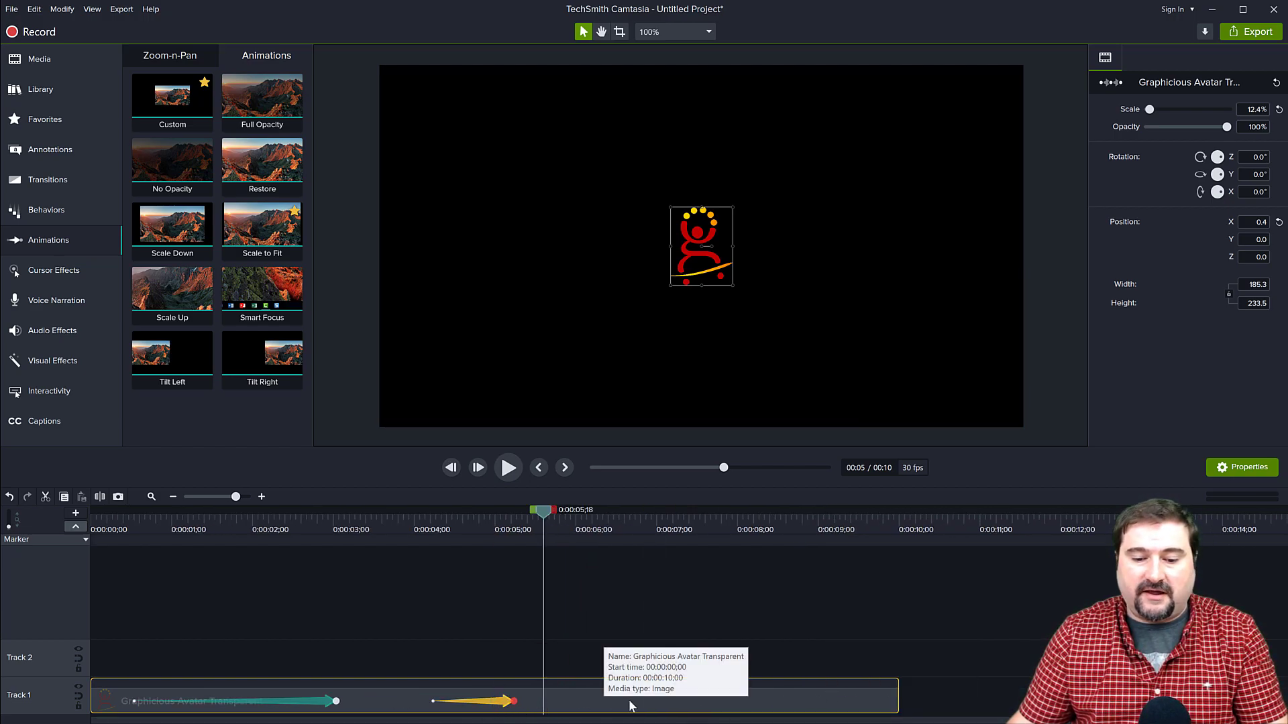
left_click_drag(545, 511, 686, 529)
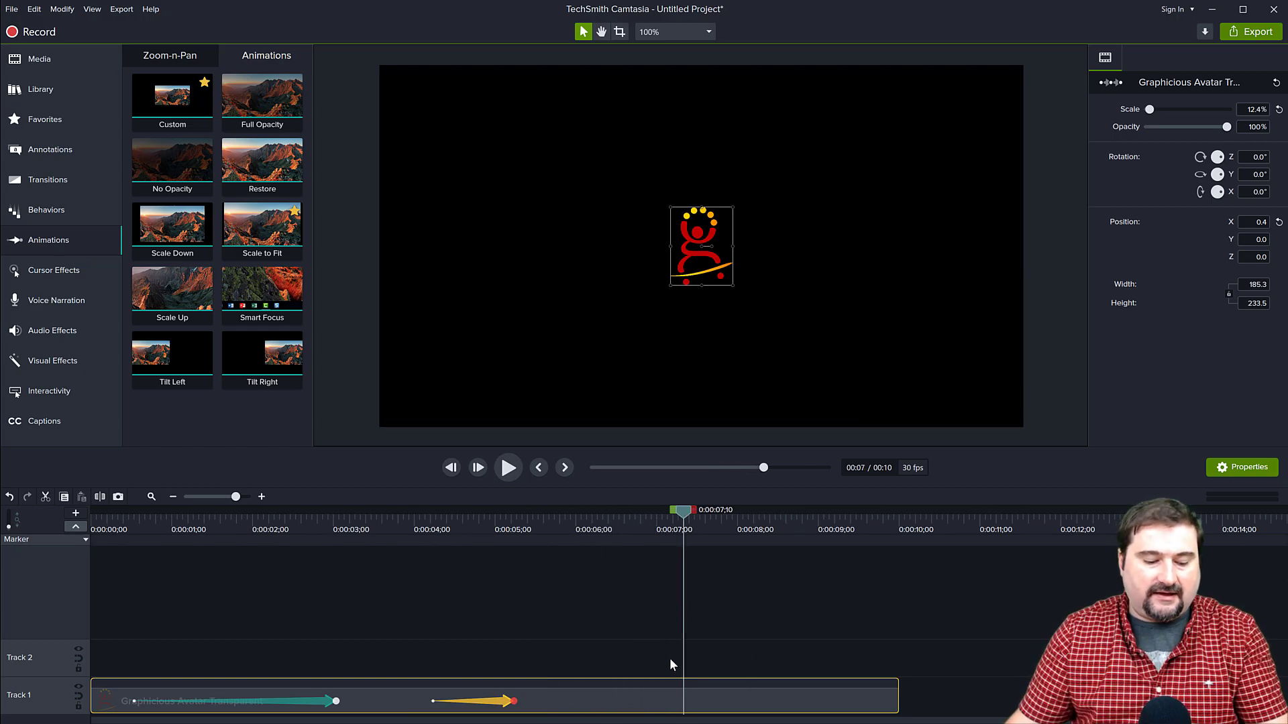
Add a third custom animation with Shift+A, rotate the logo to -180°, and preview it
key("a")
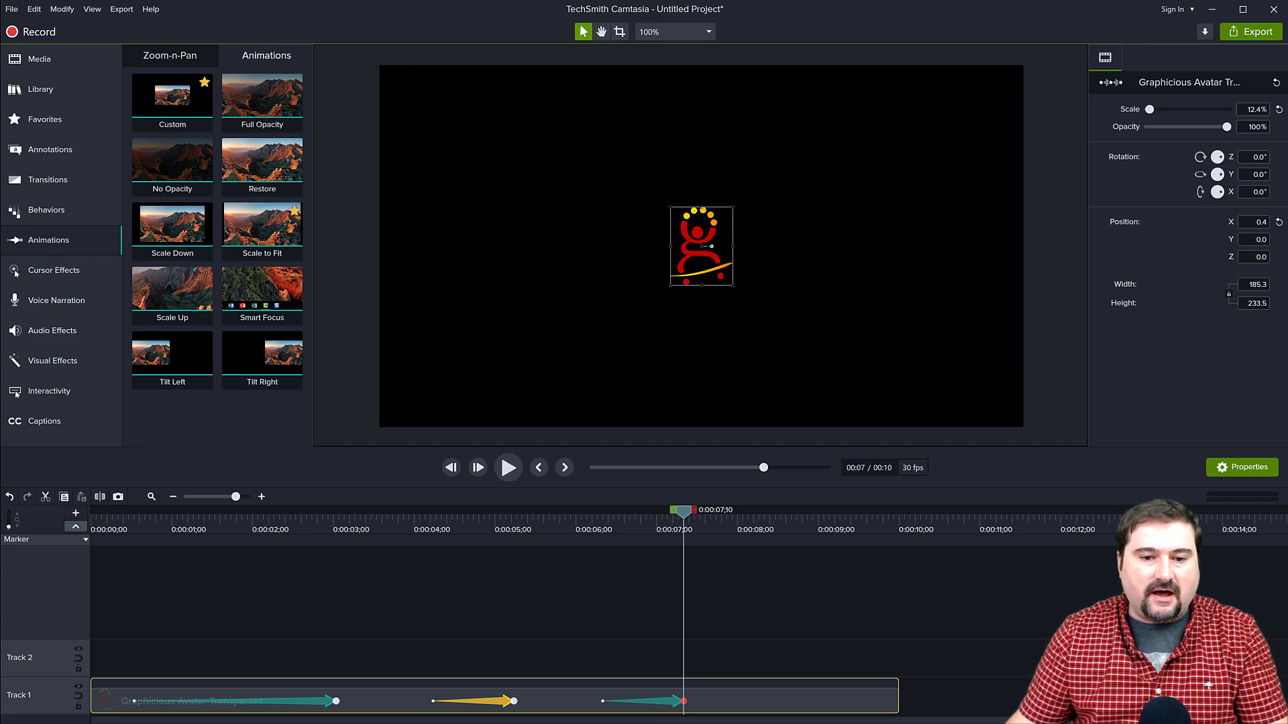
scroll(710, 252, "up", 1)
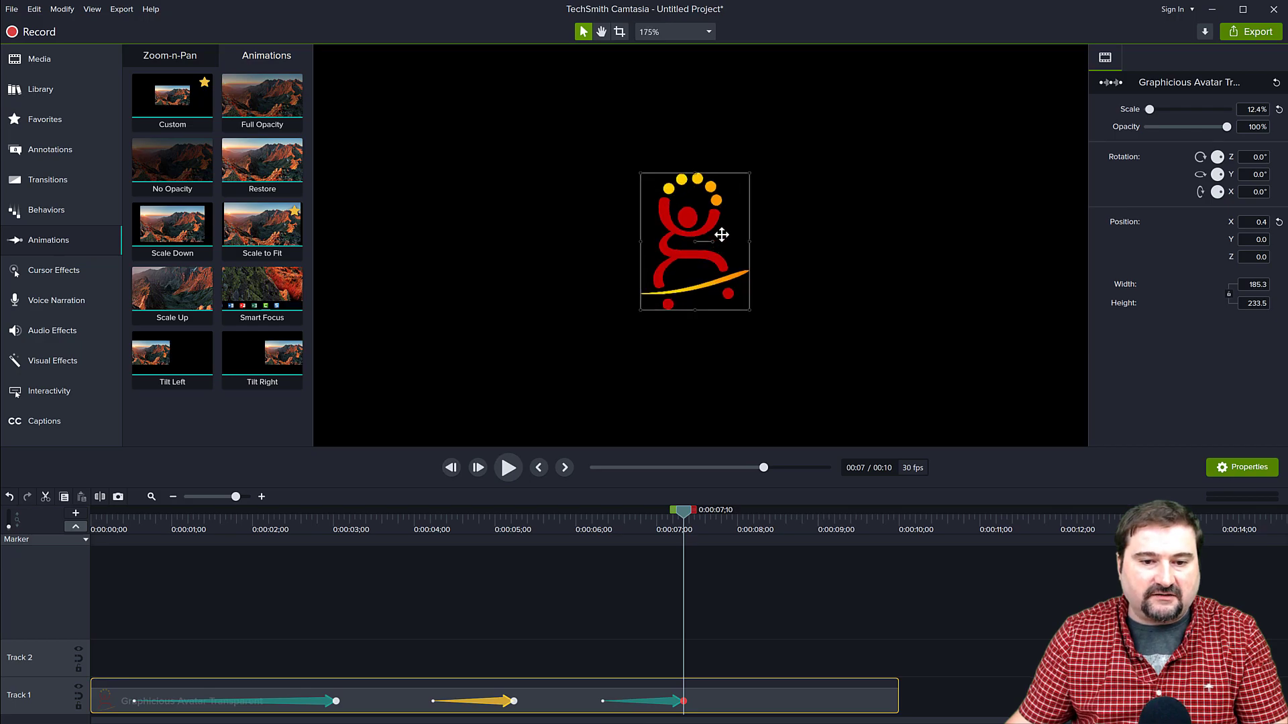
left_click_drag(712, 241, 551, 244)
scroll(935, 332, "down", 3)
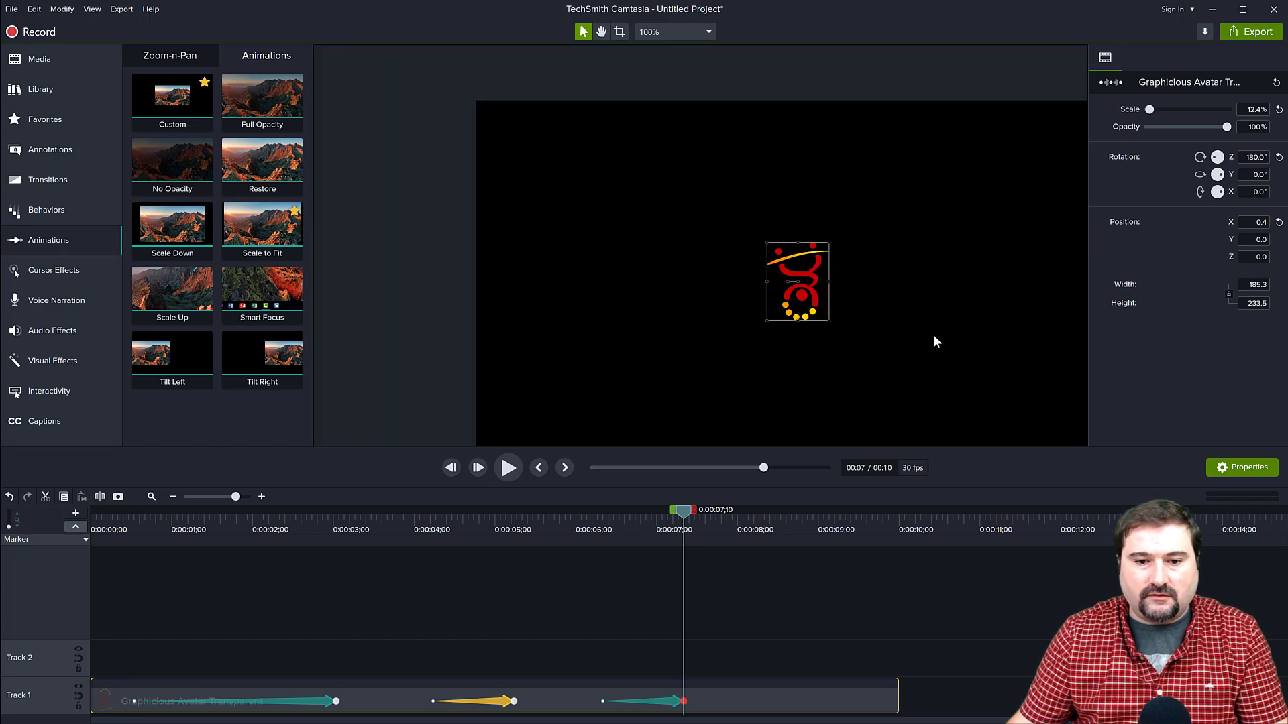
left_click_drag(801, 379, 693, 345)
key("v")
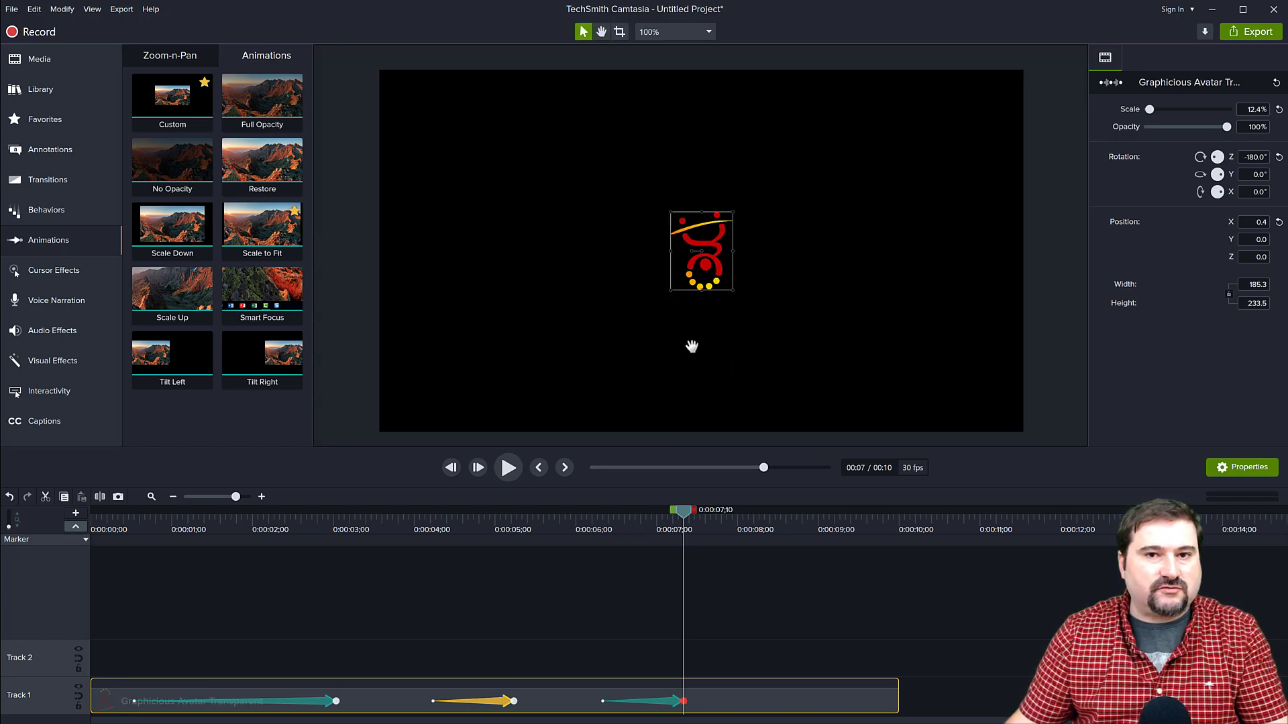
left_click(592, 513)
key("space")
key("space")
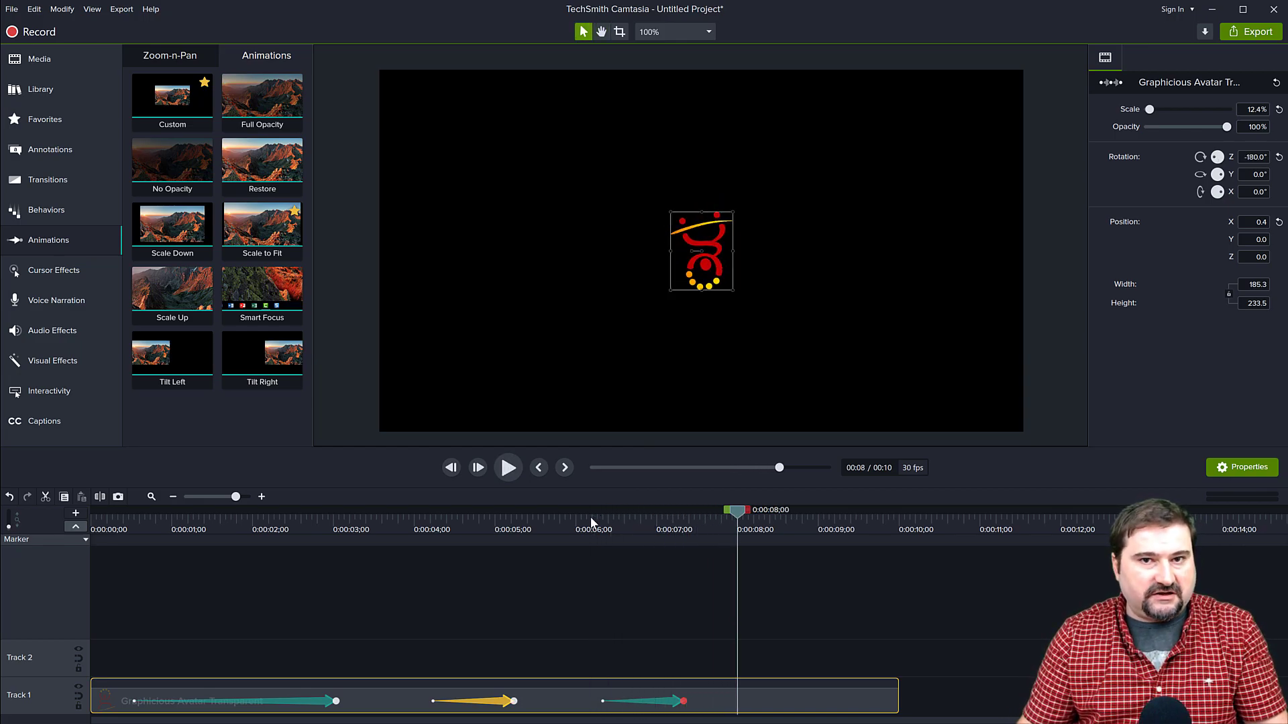